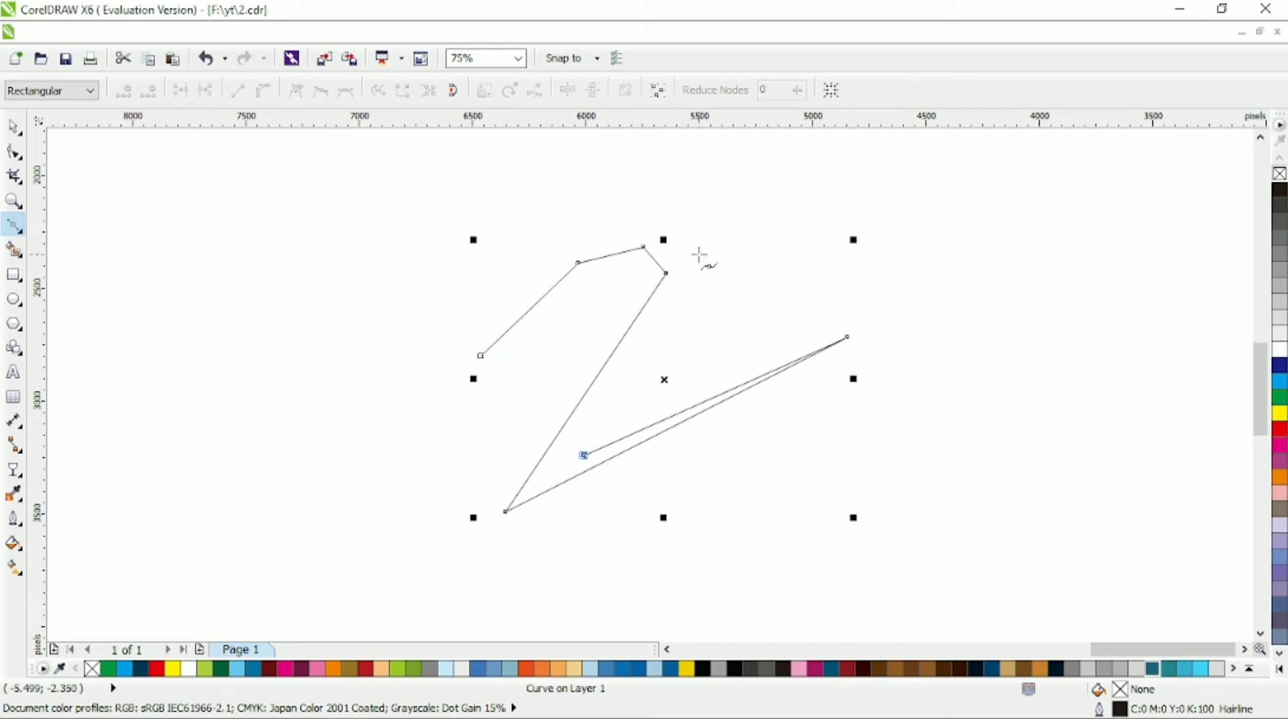
Finish the straight-sided swan outline by adding the outer neck and head points and closing the path at the beak tip.
left_click(700, 255)
left_click(663, 210)
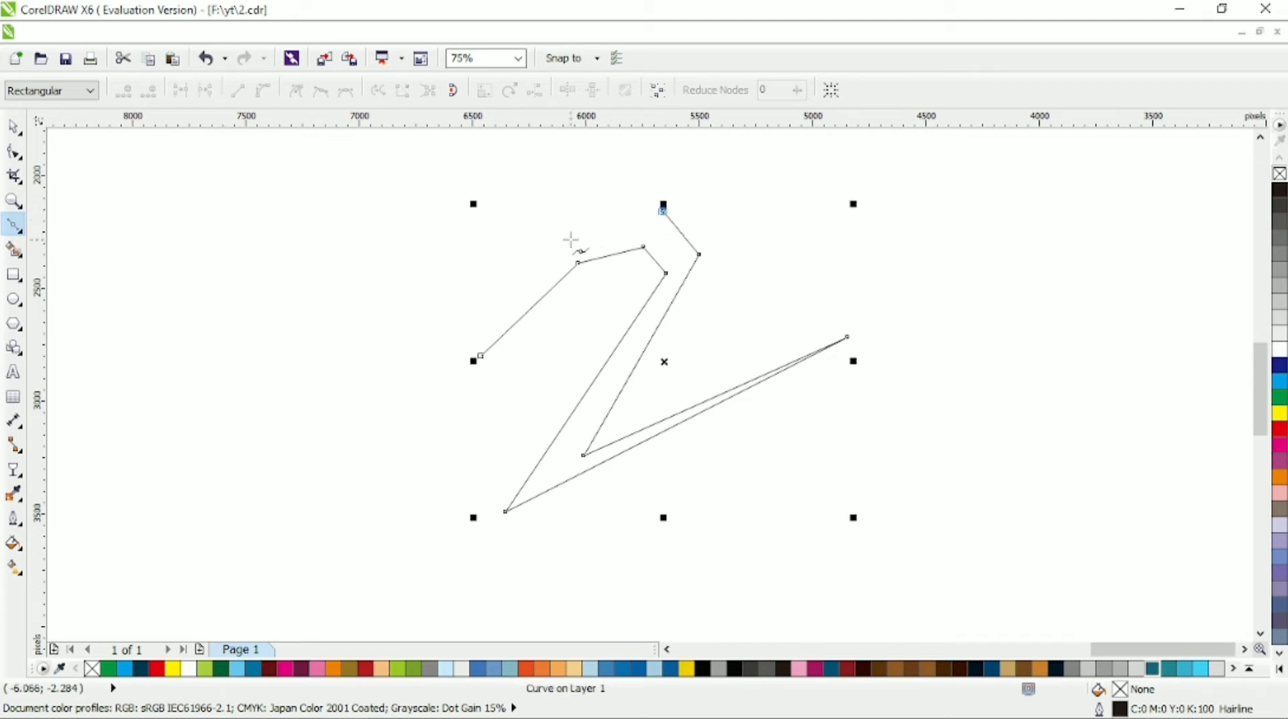
left_click(496, 298)
left_click(481, 355)
Convert the outline's segments to curves and bend the forehead and the underside of the head outward into rounded shapes.
key("F10")
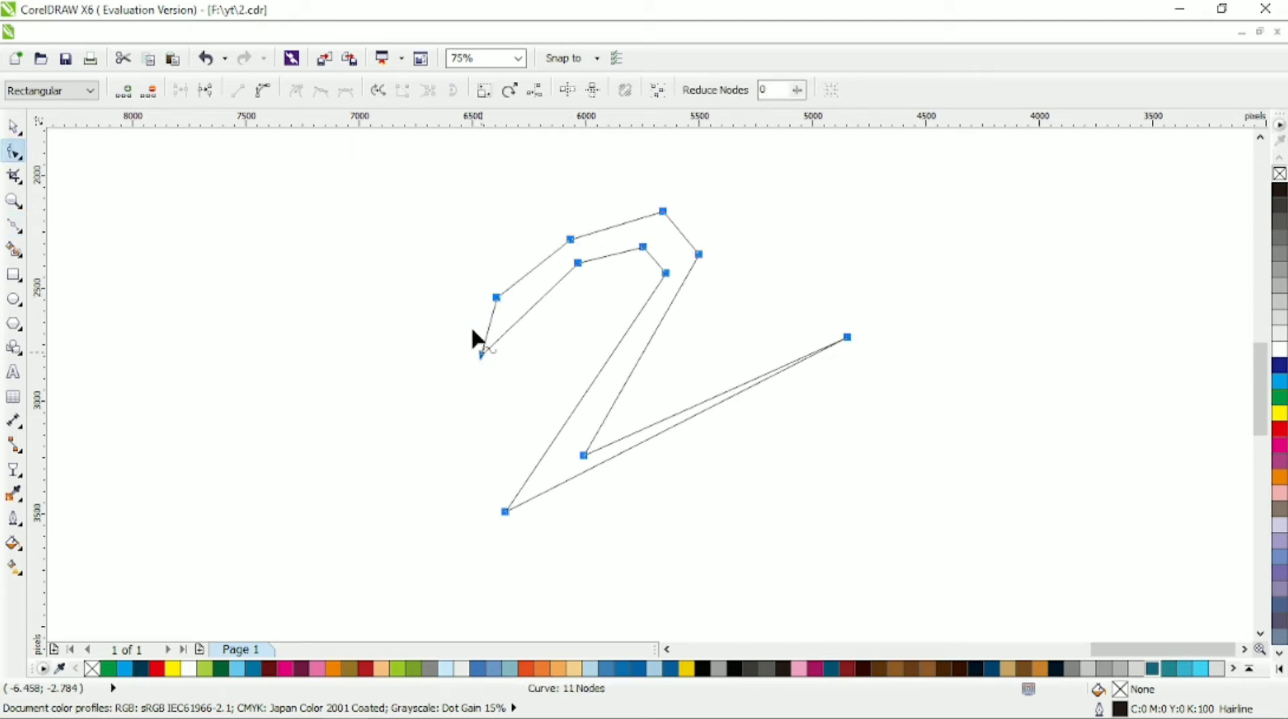
left_click_drag(534, 267, 521, 247)
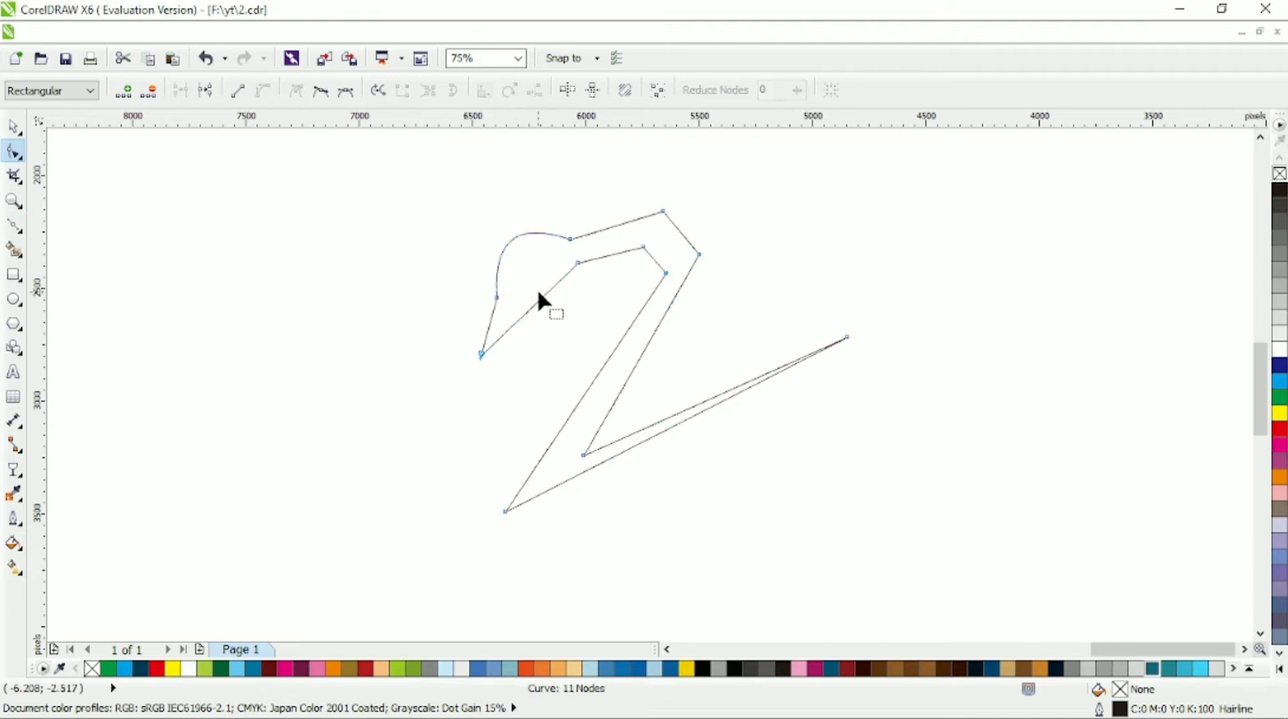
left_click_drag(535, 312, 500, 338)
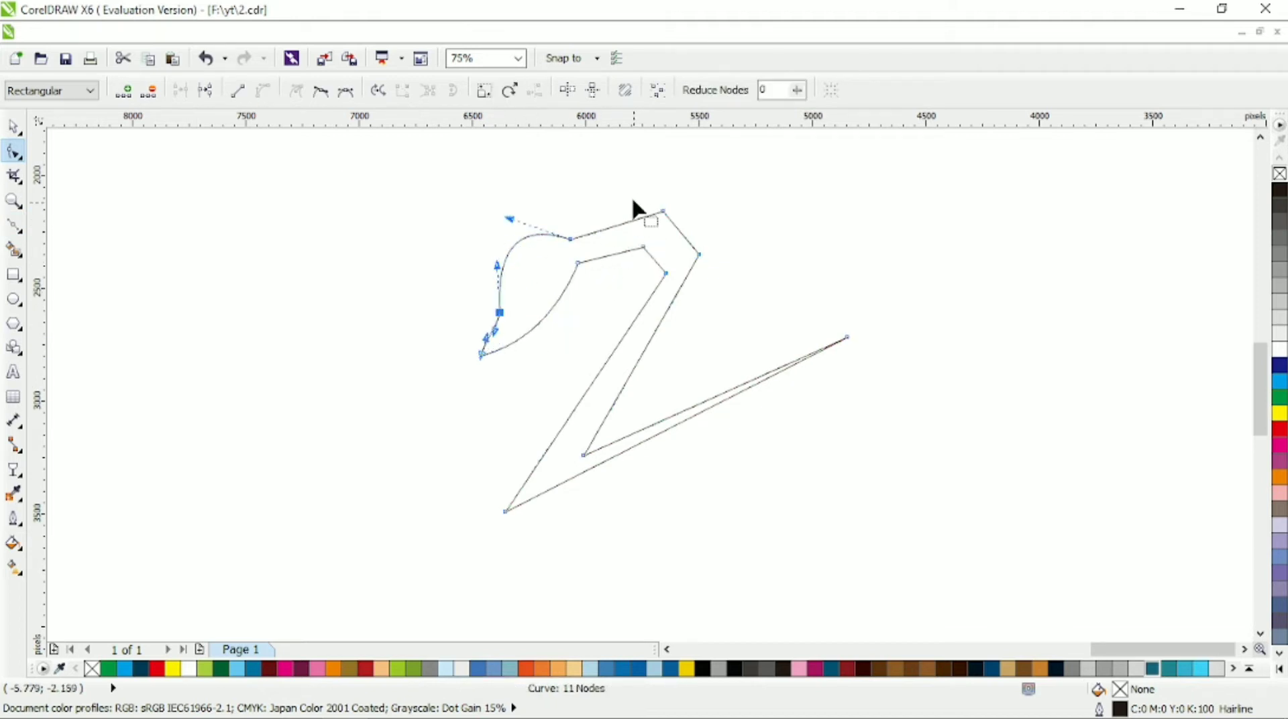
Smooth the nodes around the top bend of the neck and the two nodes at the base of the body.
left_click_drag(632, 202, 708, 290)
left_click(320, 91)
left_click_drag(460, 416, 599, 546)
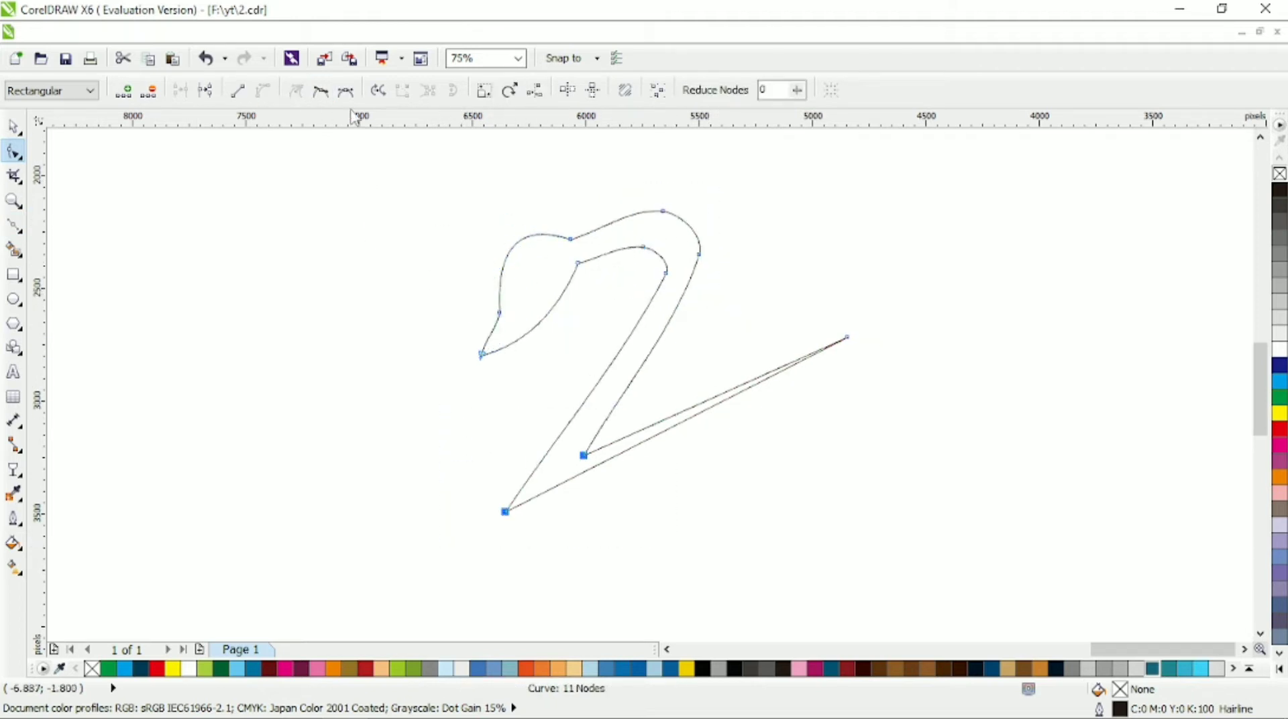
left_click(320, 91)
Curve the upper and lower body edges so they sweep up to the pointed tail tip as a rounded crescent.
left_click_drag(764, 279, 910, 419)
left_click_drag(742, 405, 934, 508)
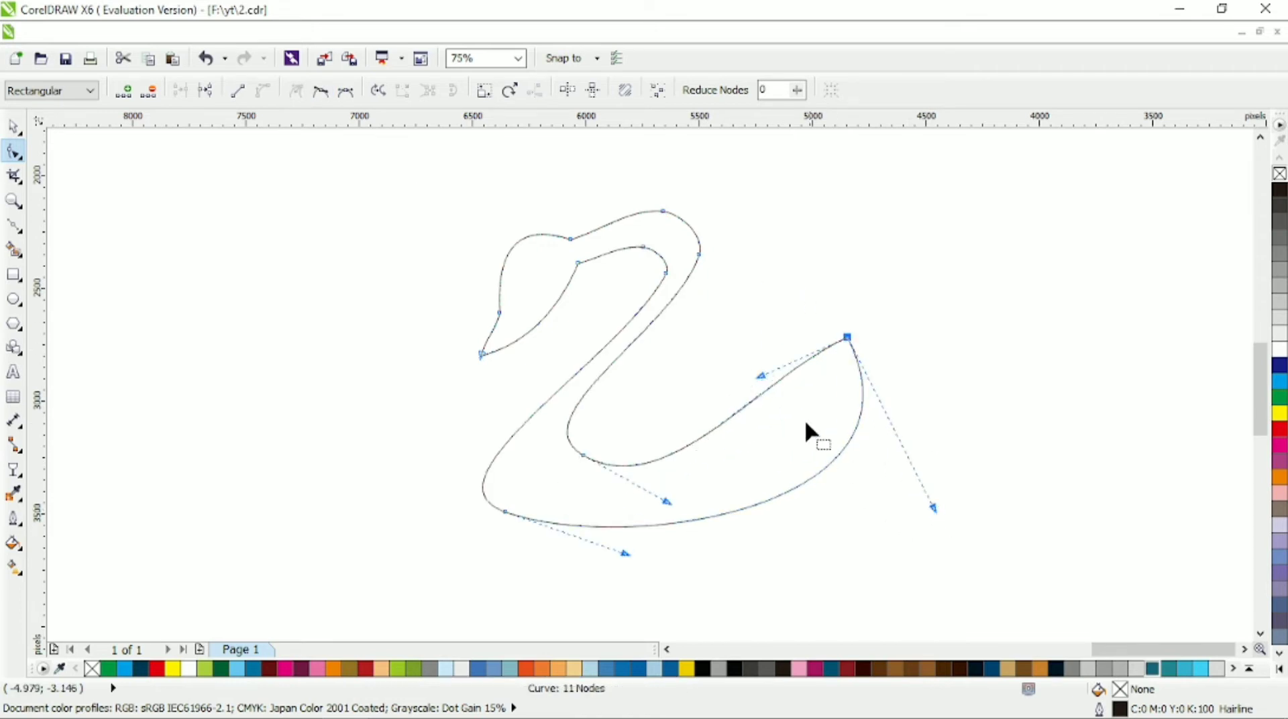
left_click_drag(761, 376, 853, 457)
left_click_drag(933, 508, 910, 505)
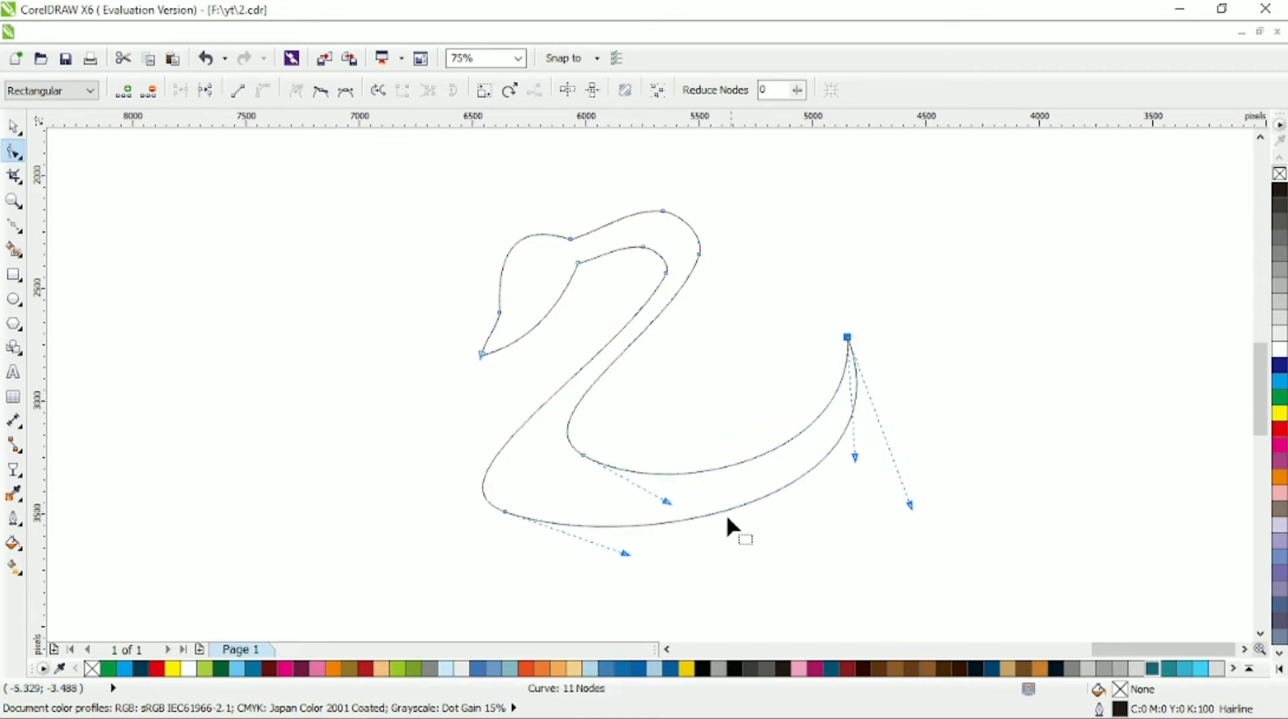
left_click_drag(668, 501, 667, 520)
Reposition the two base nodes and adjust their handles and the tail handle to give the body a slimmer, even curve.
left_click(505, 512)
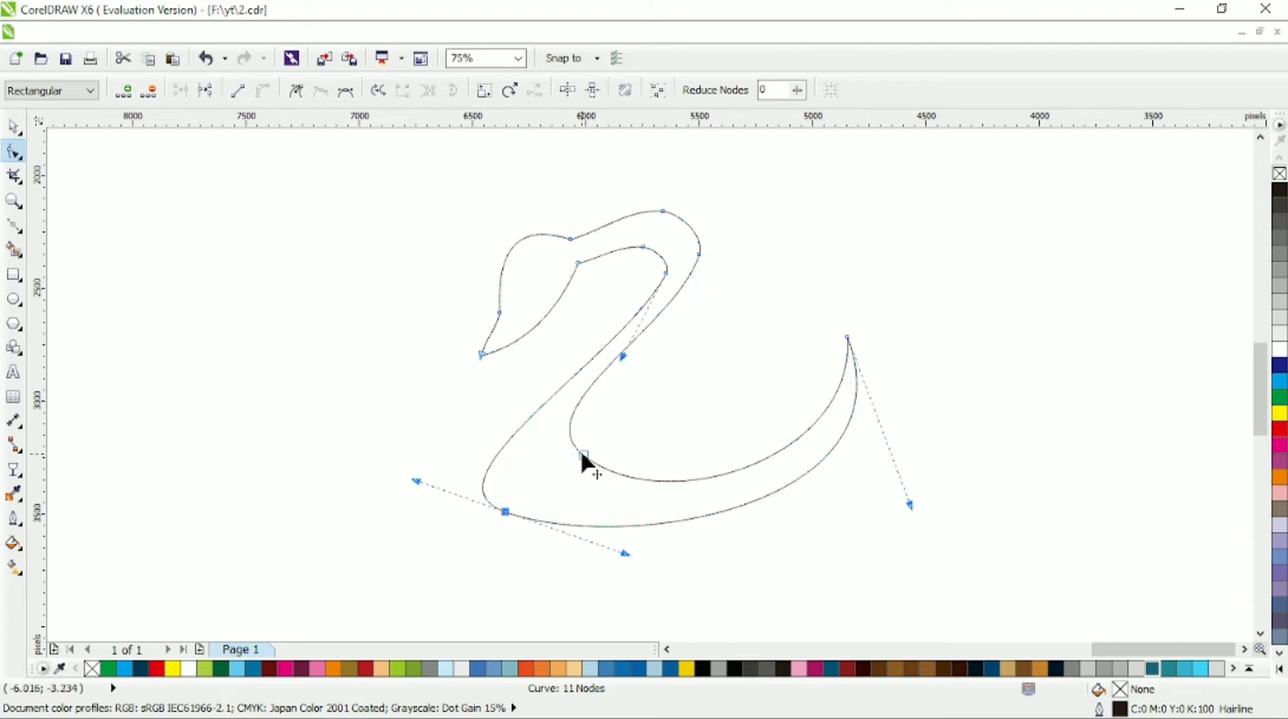
left_click_drag(505, 512, 512, 521)
left_click_drag(626, 552, 606, 584)
left_click_drag(849, 462, 866, 476)
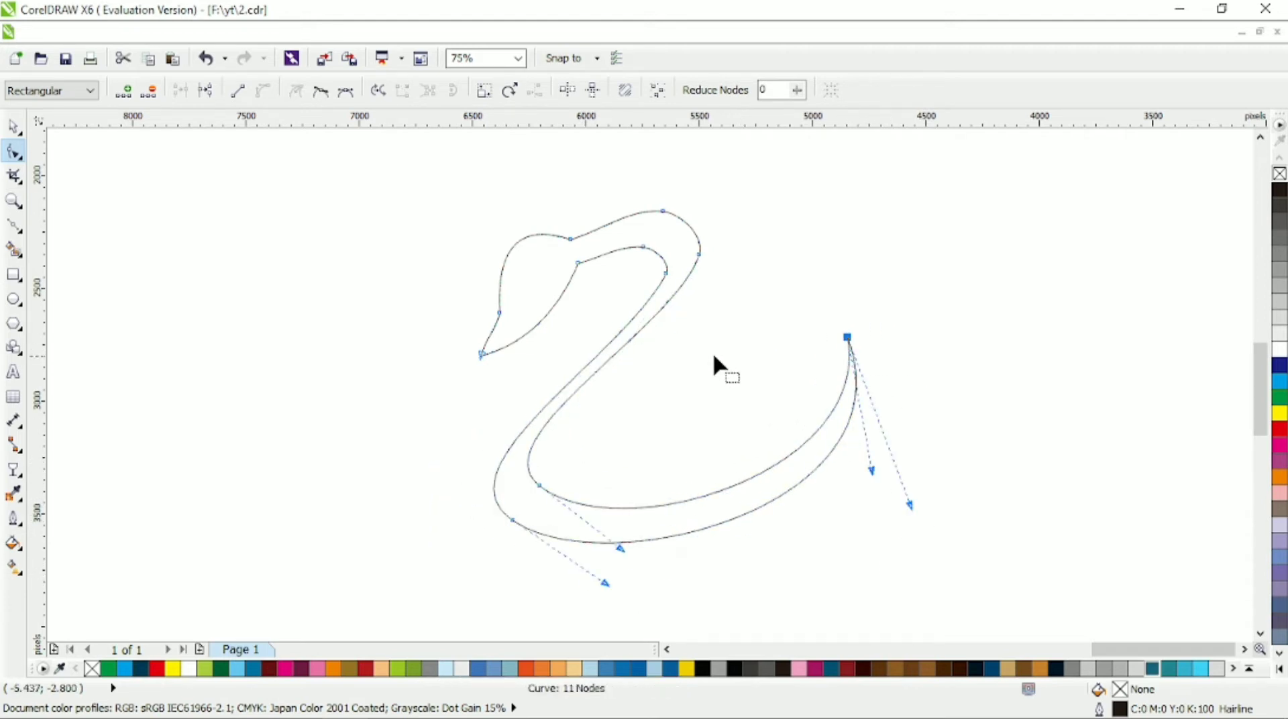
Adjust the inner neck-bend handle and move the outer neck-bend node outward to even out the neck's width.
left_click(668, 275)
left_click_drag(624, 357, 598, 371)
left_click_drag(699, 253, 715, 256)
left_click_drag(695, 323, 668, 330)
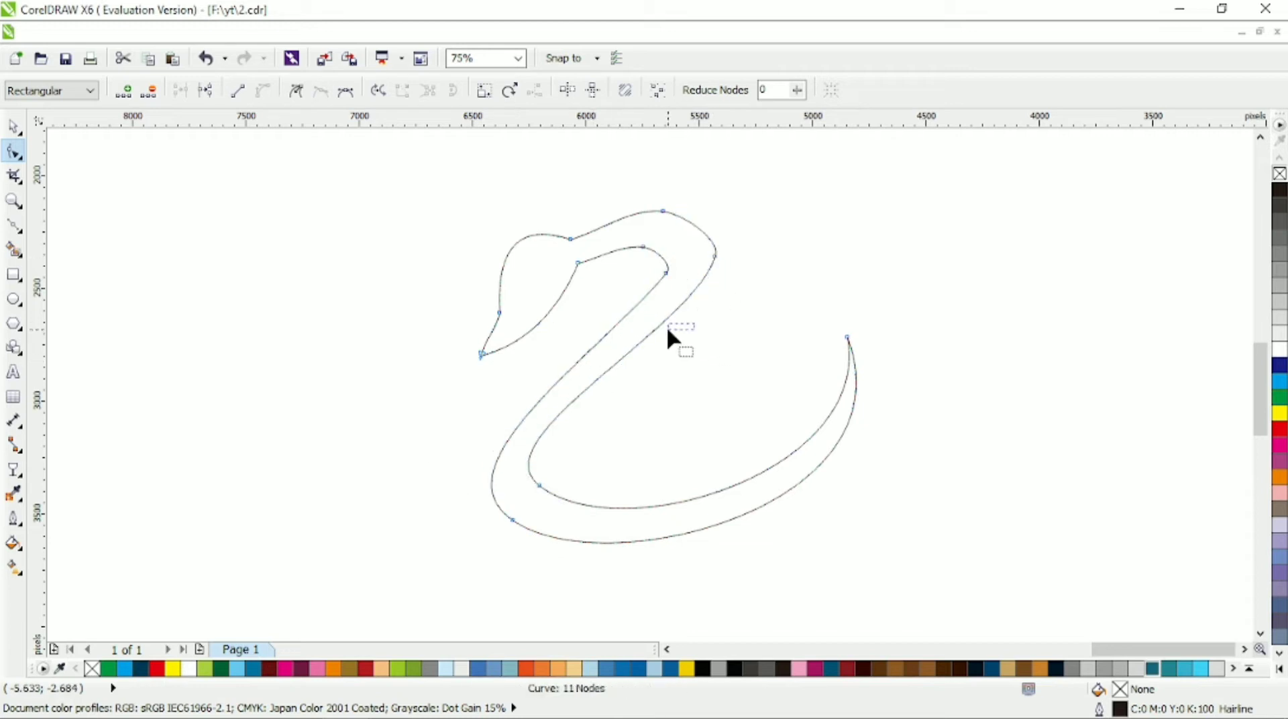
Delete the two nodes at the top of the neck bend and raise the outer arch from its joint with the head.
double_click(663, 210)
double_click(643, 247)
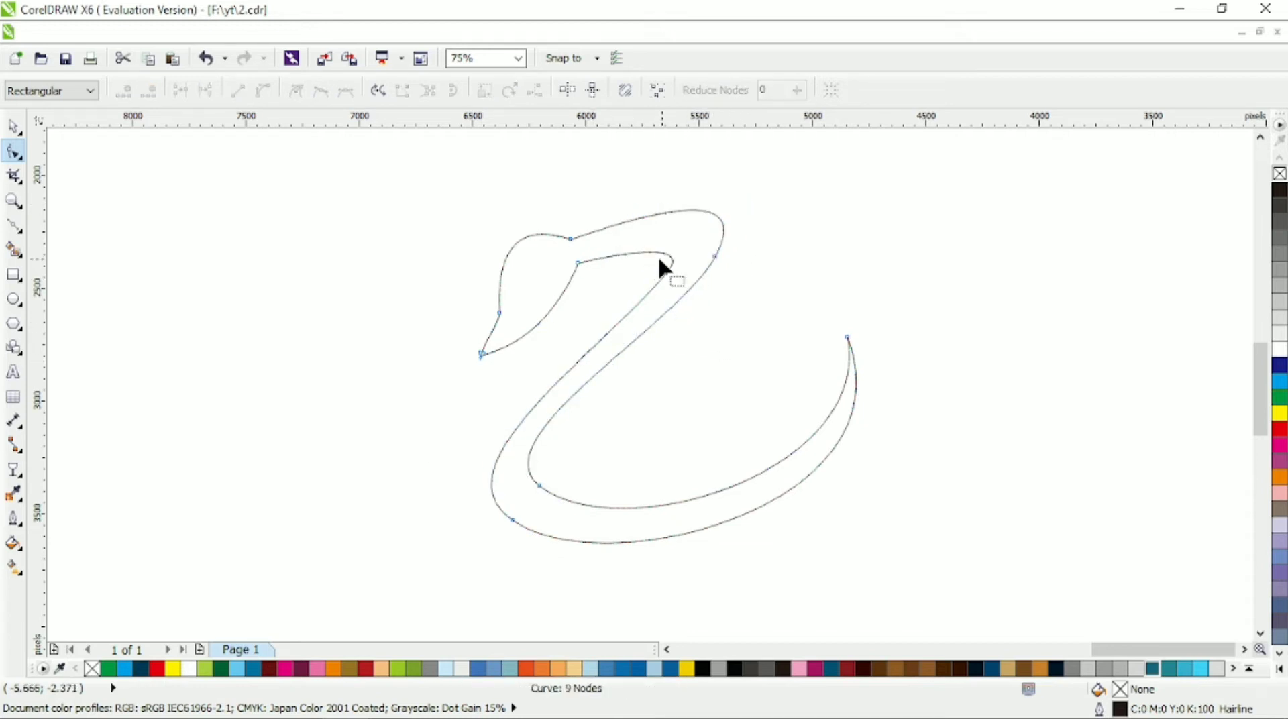
key("ctrl+z")
left_click_drag(640, 250, 576, 269)
left_click_drag(637, 228, 603, 173)
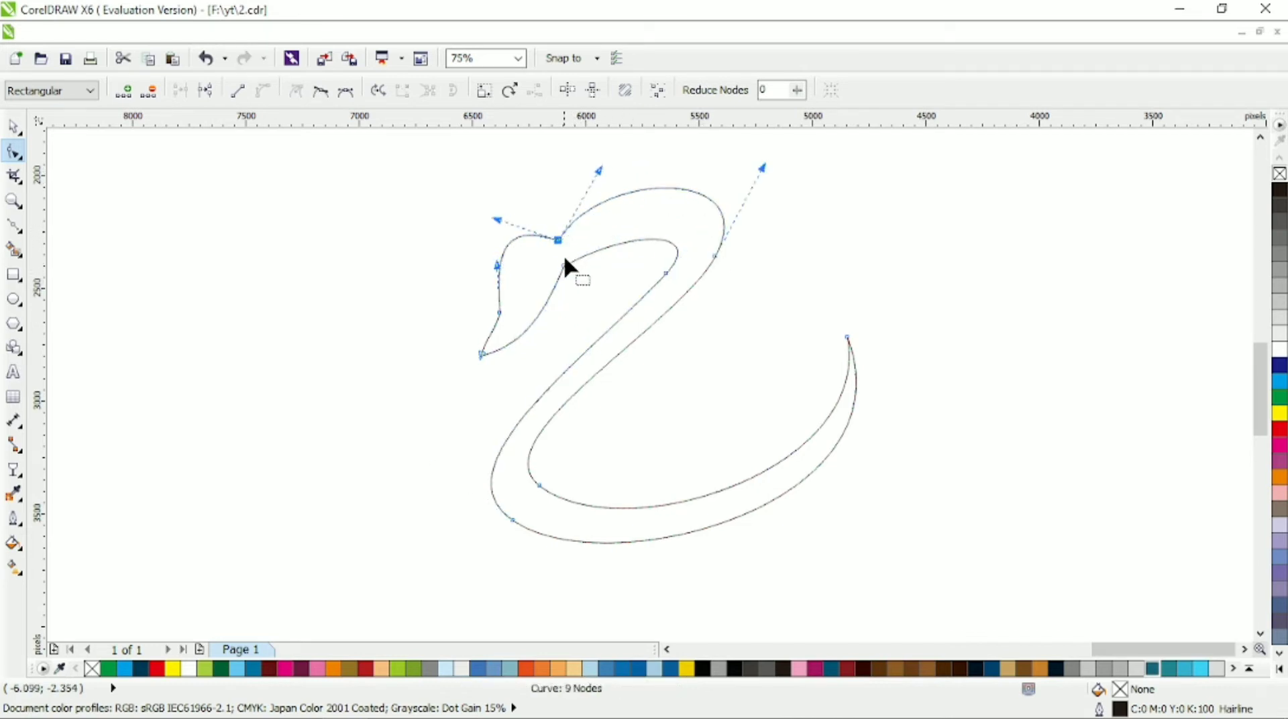
Raise the inner neck arch from the throat node and lift the outer arch slightly to run parallel to it.
left_click_drag(575, 269, 584, 279)
mouse_move(634, 177)
left_mouse_down()
mouse_move(651, 180)
mouse_move(644, 166)
left_mouse_up()
left_click_drag(577, 266, 572, 255)
left_click(715, 256)
left_click_drag(765, 172, 767, 155)
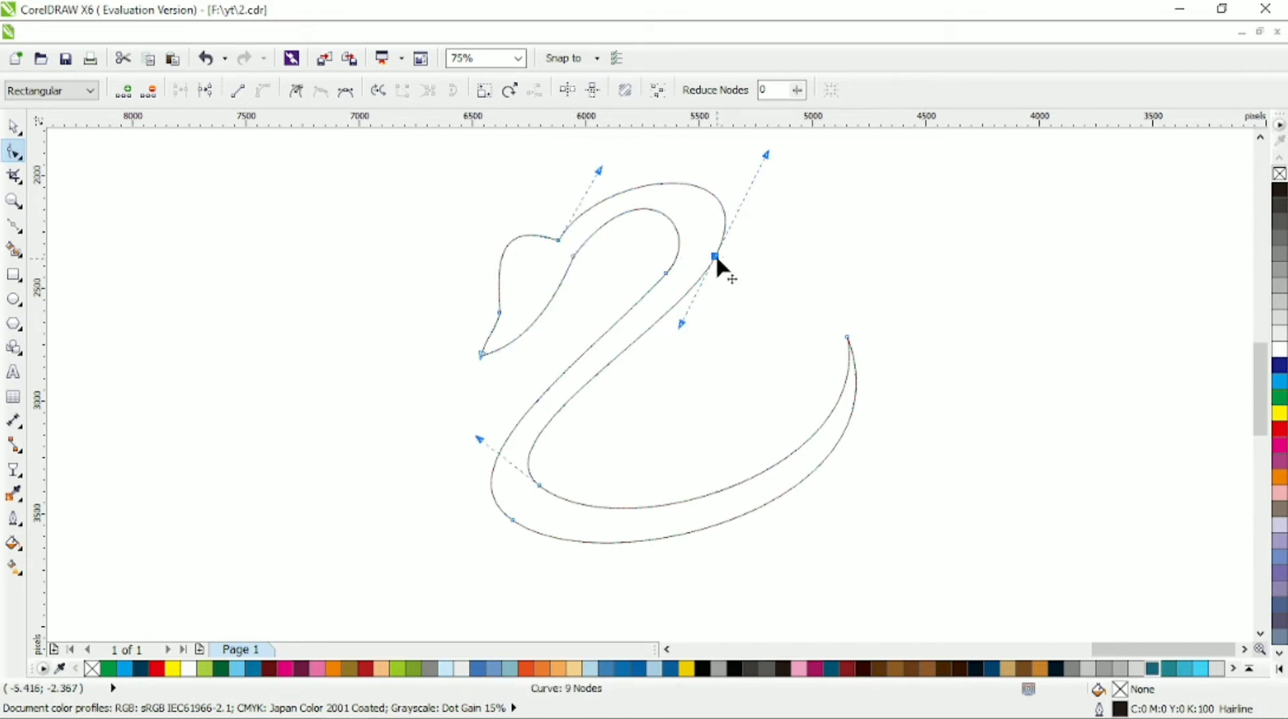
Replace the outer neck-bend node with one higher on the arch, and round the inner arch to match.
left_click(703, 191)
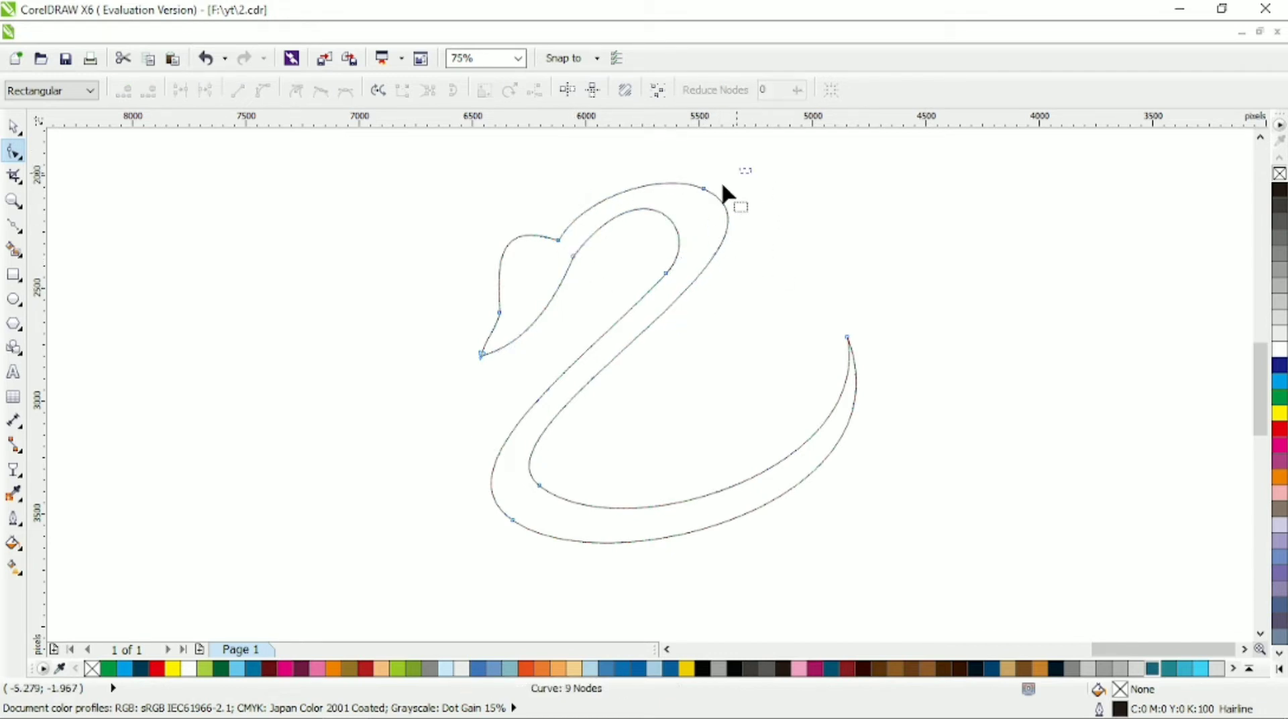
left_click_drag(728, 193, 802, 272)
left_click(671, 275)
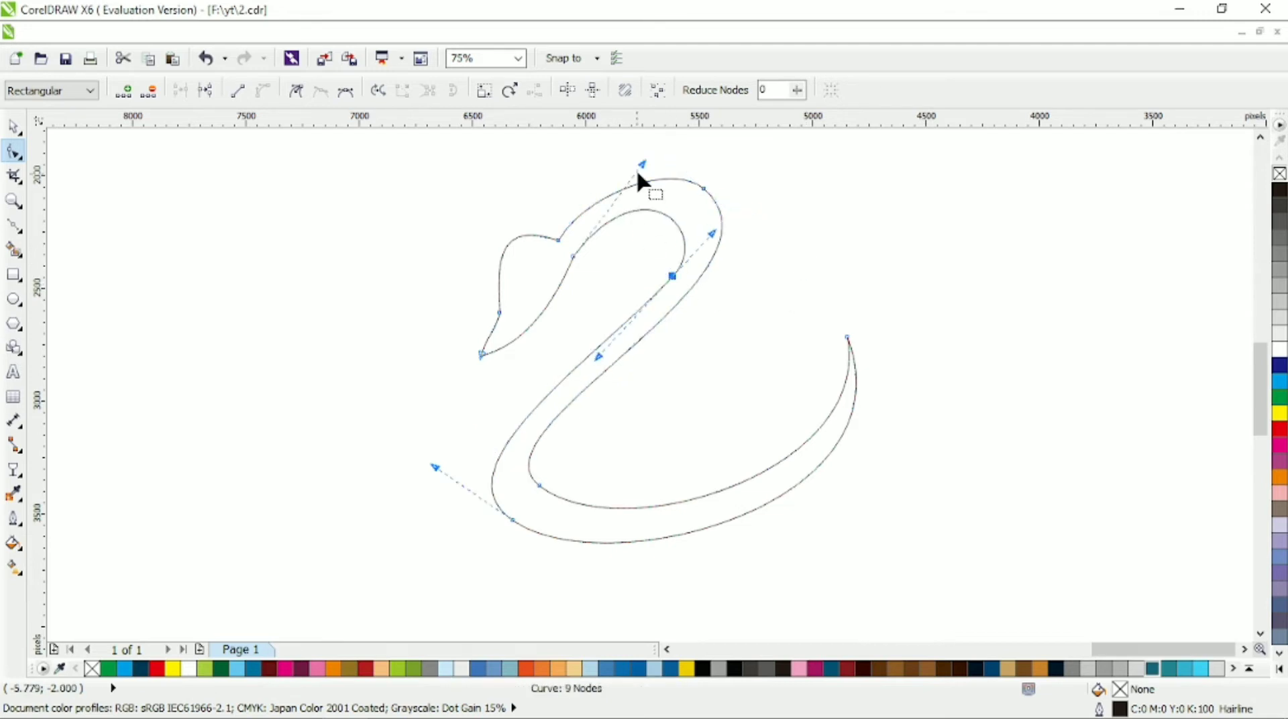
left_click_drag(644, 181, 659, 178)
left_click_drag(714, 227, 727, 205)
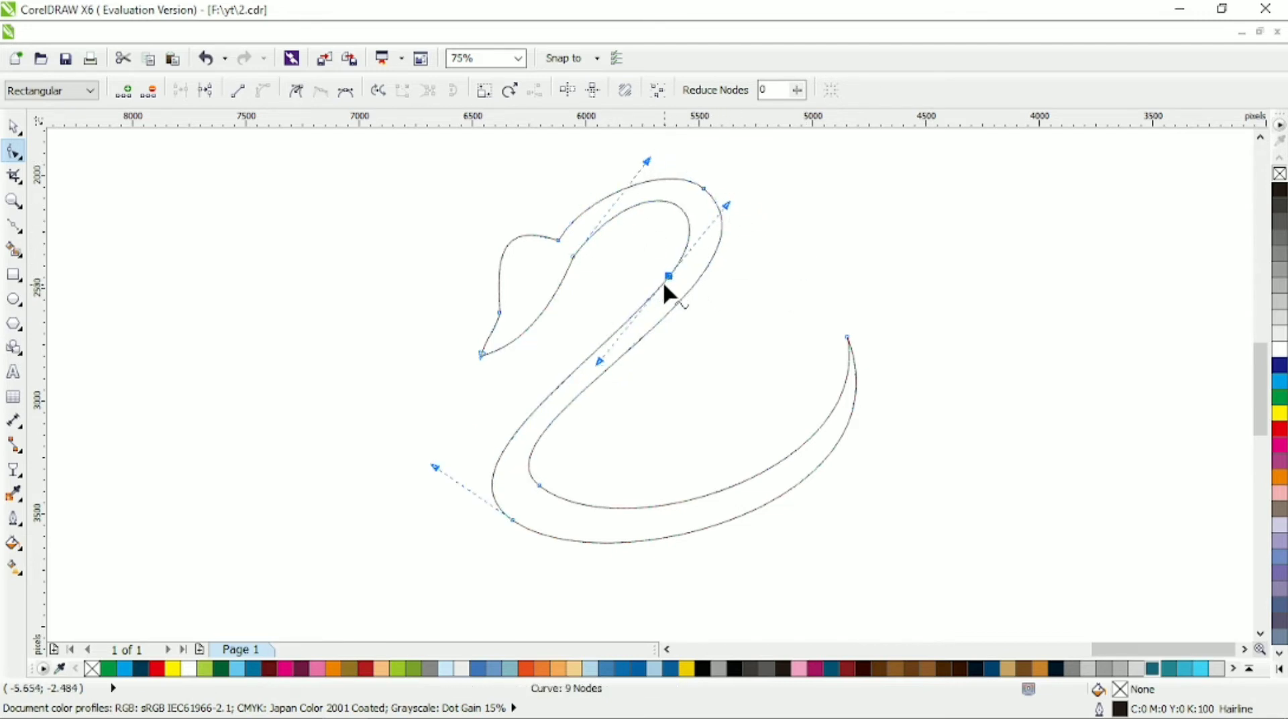
Shorten the head by moving the beak and face nodes toward the neck, and flatten the curve under the beak.
left_click_drag(574, 260, 574, 258)
left_click_drag(531, 324, 512, 291)
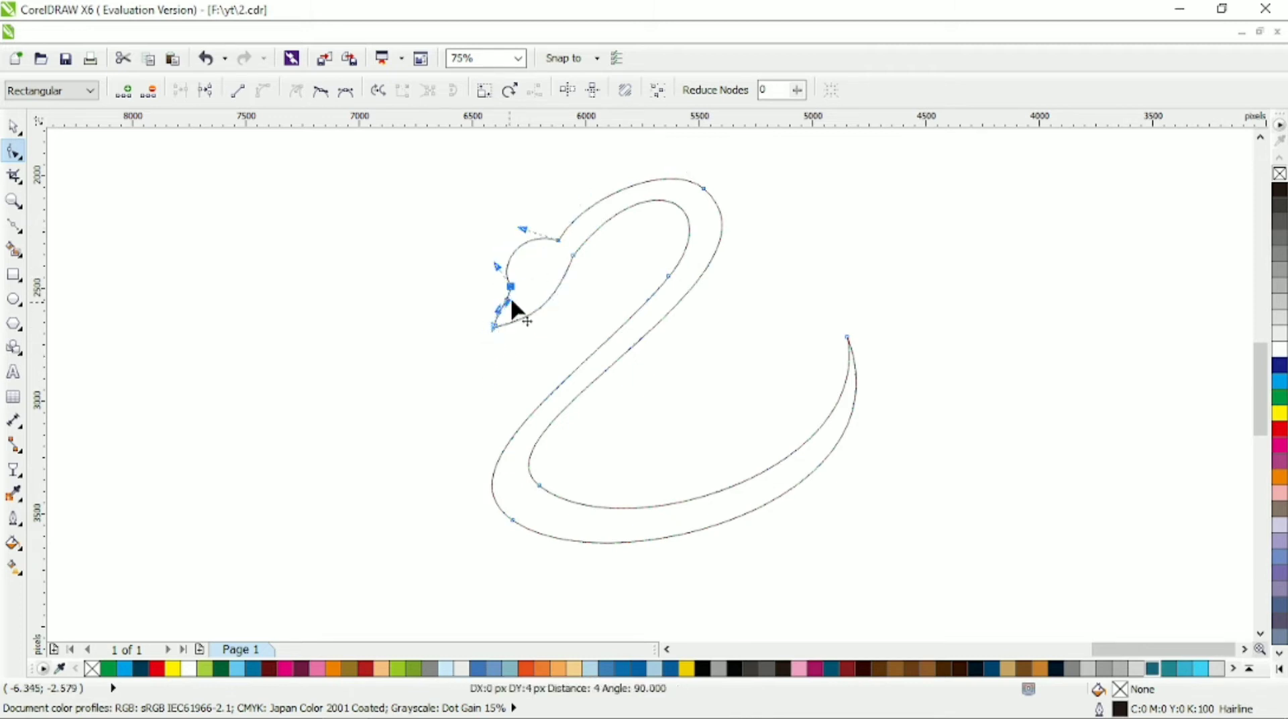
left_click(494, 327)
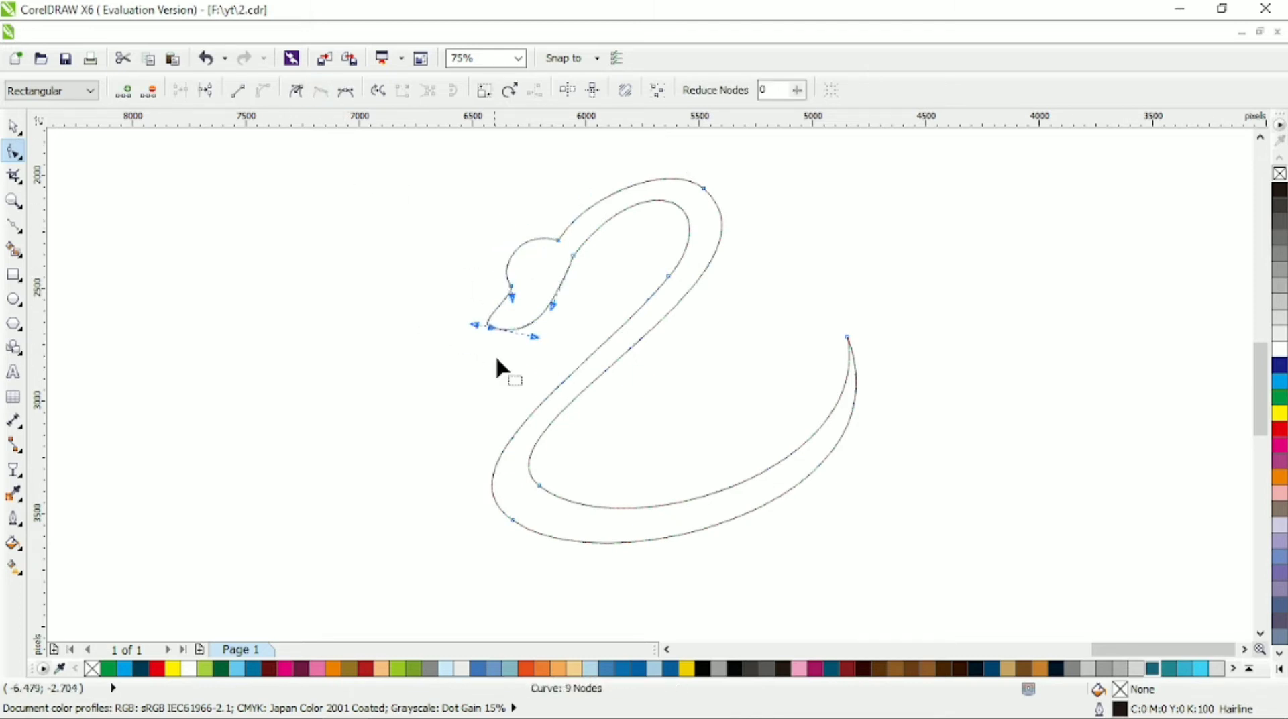
left_click_drag(510, 321, 570, 285)
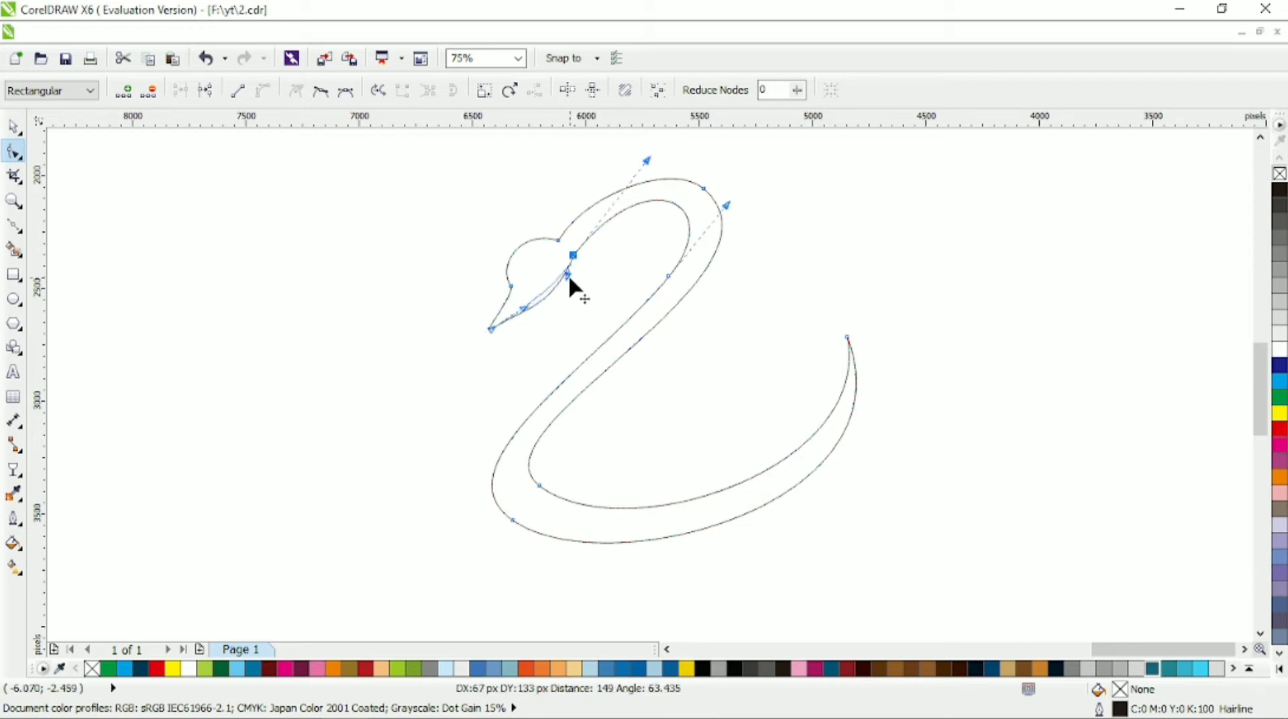
Smooth the throat node, refine the beak and forehead curves, and deselect the swan outline.
left_click(321, 90)
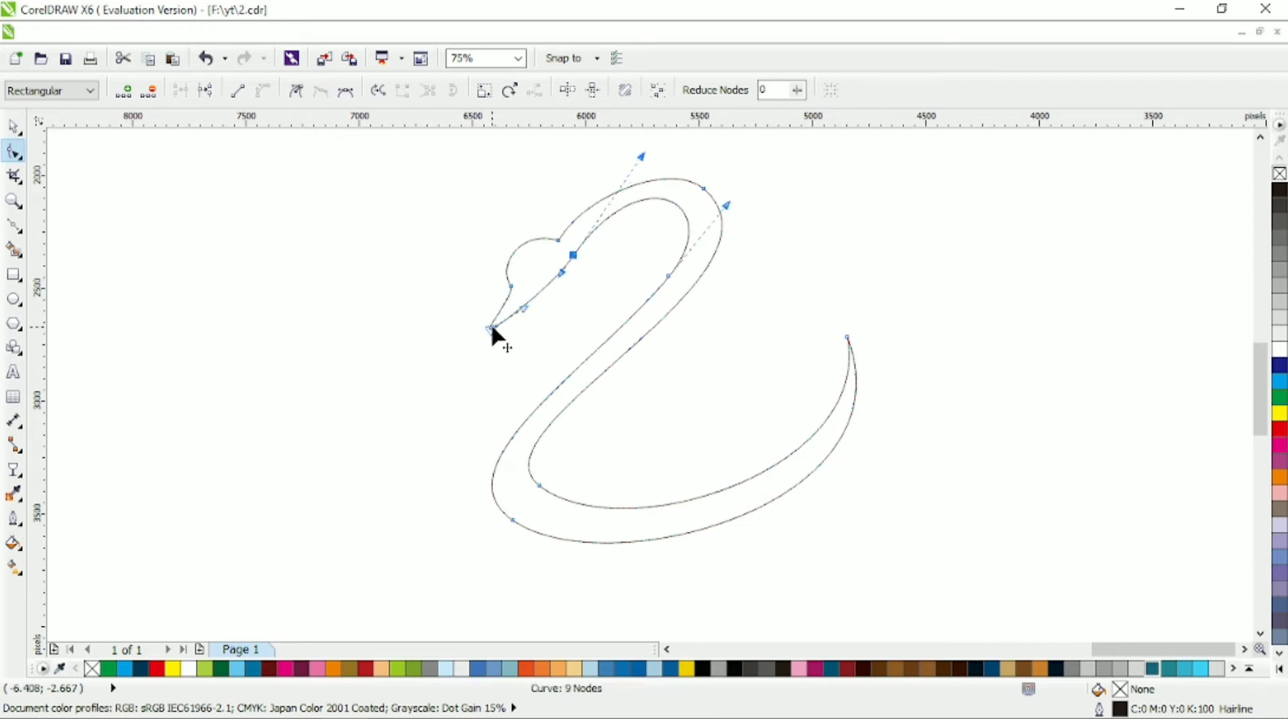
left_click(511, 288)
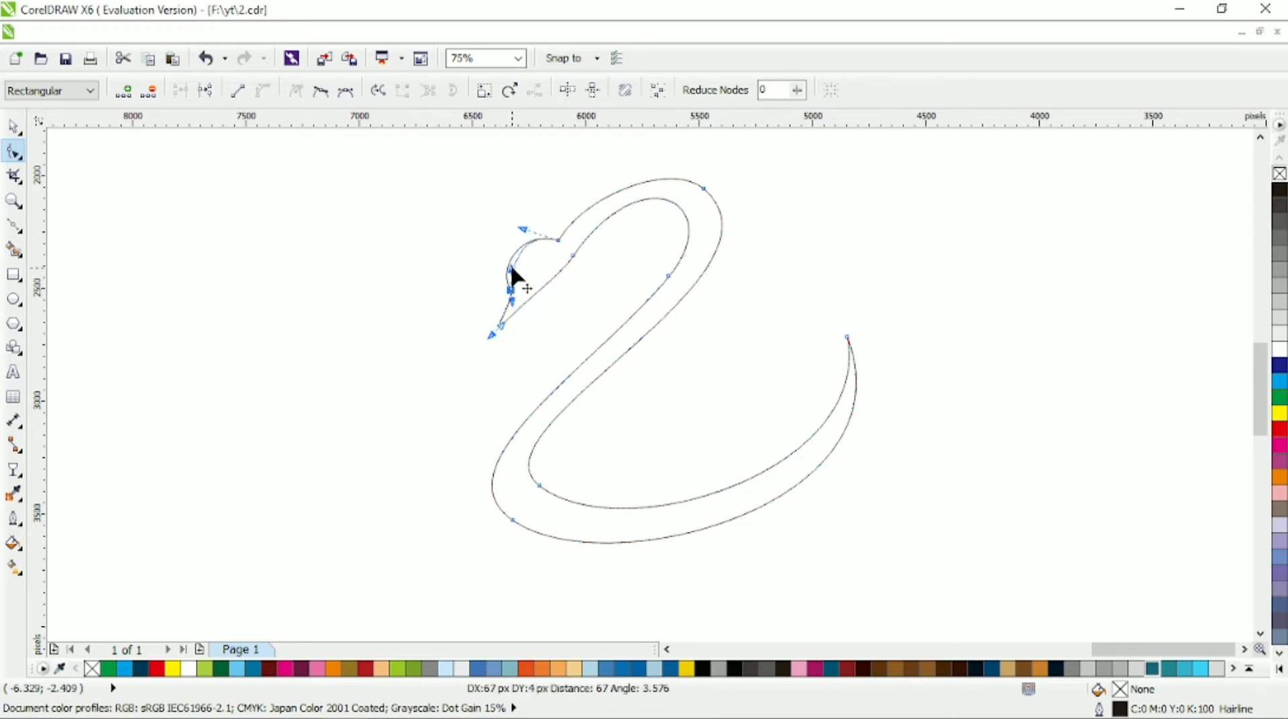
left_click_drag(530, 238, 531, 240)
left_click(13, 125)
left_click(718, 397)
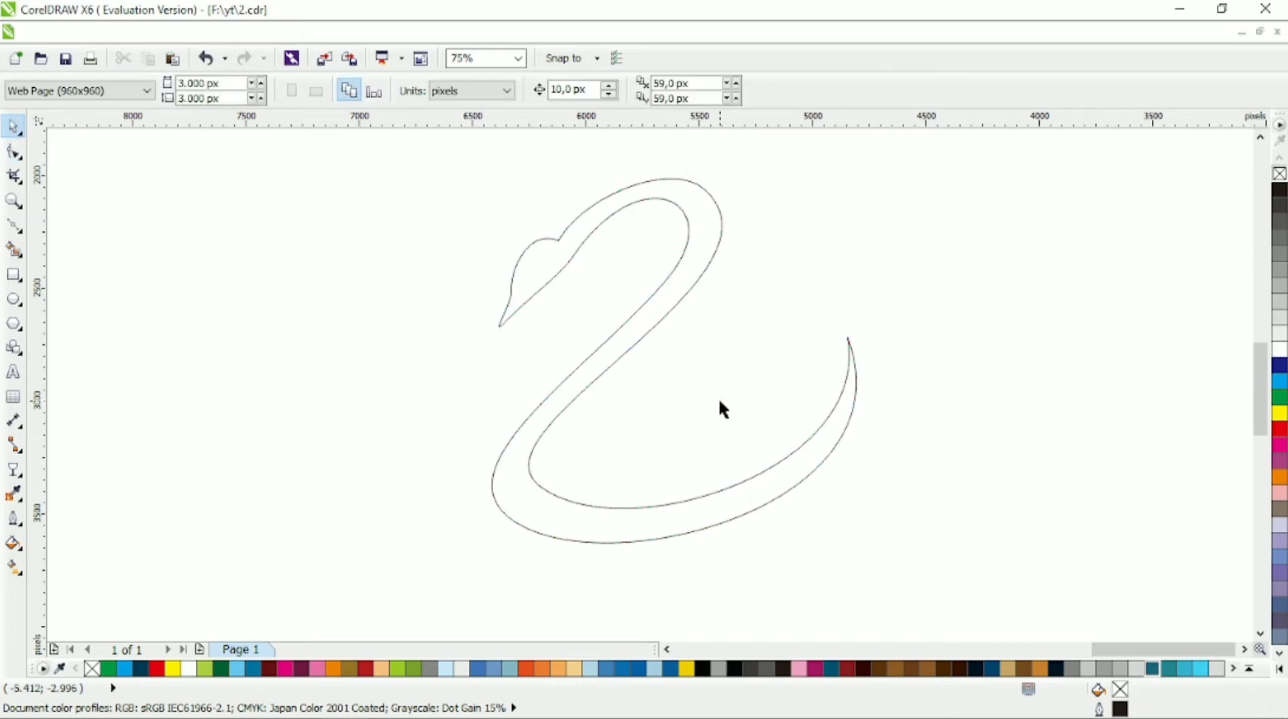
Shift the upper neck nodes inward and down, and move the base nodes and tail tip to make the body narrower.
left_click(673, 303)
left_click(14, 152)
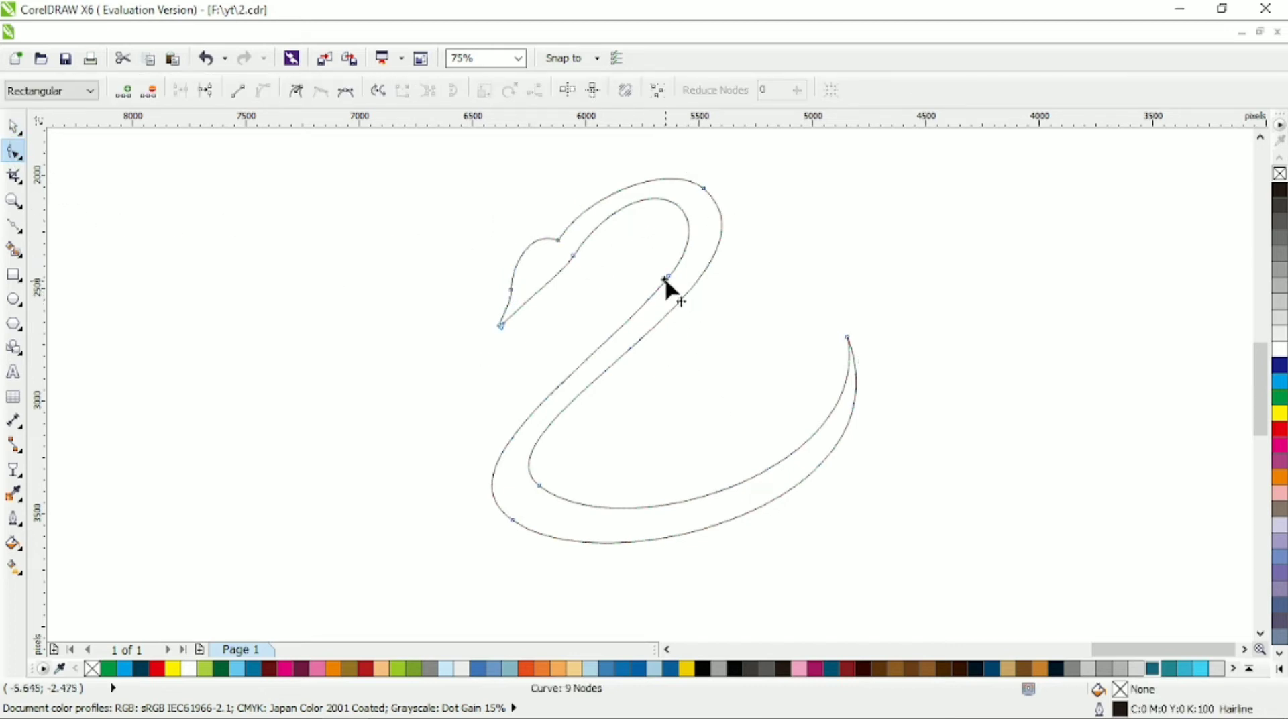
left_click_drag(666, 283, 615, 203)
left_click_drag(708, 184, 599, 226)
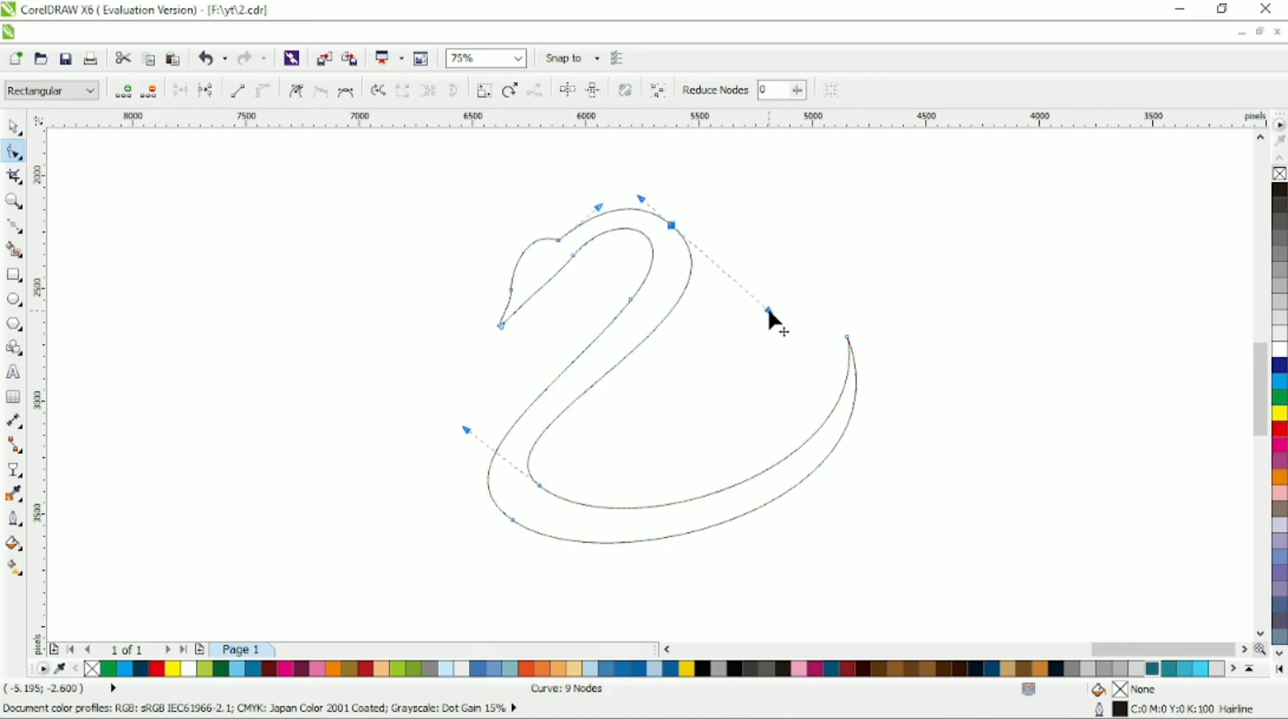
left_click_drag(578, 489, 565, 544)
left_click_drag(847, 337, 839, 306)
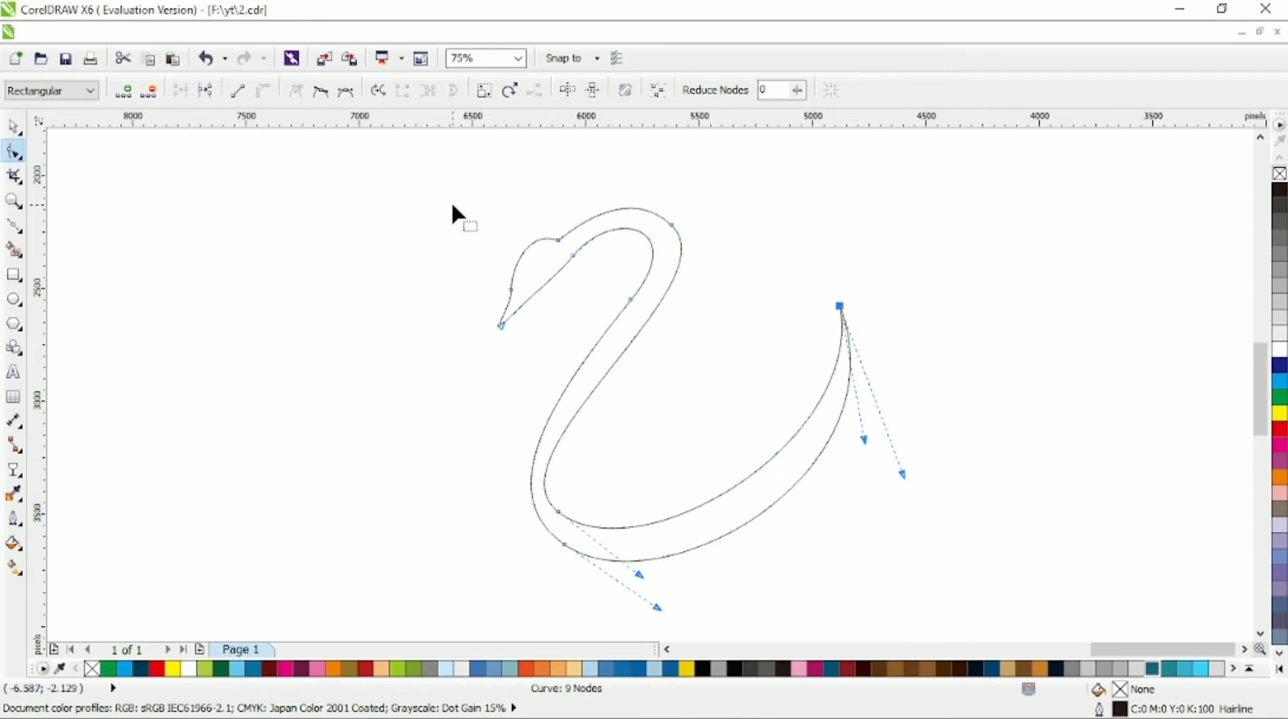
Move the head nodes closer to the neck and reshape the beak so that it points downward.
left_click_drag(453, 207, 573, 332)
left_click_drag(500, 326, 553, 340)
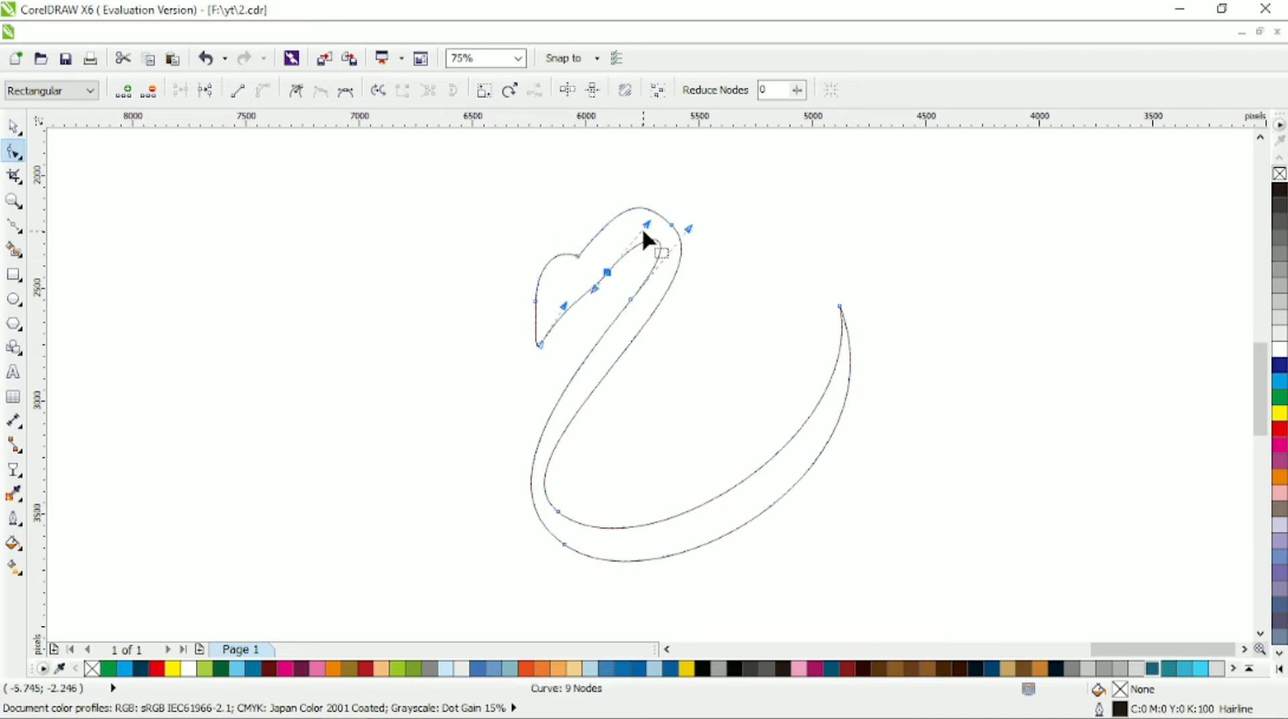
left_click_drag(643, 233, 597, 269)
left_click_drag(540, 345, 543, 362)
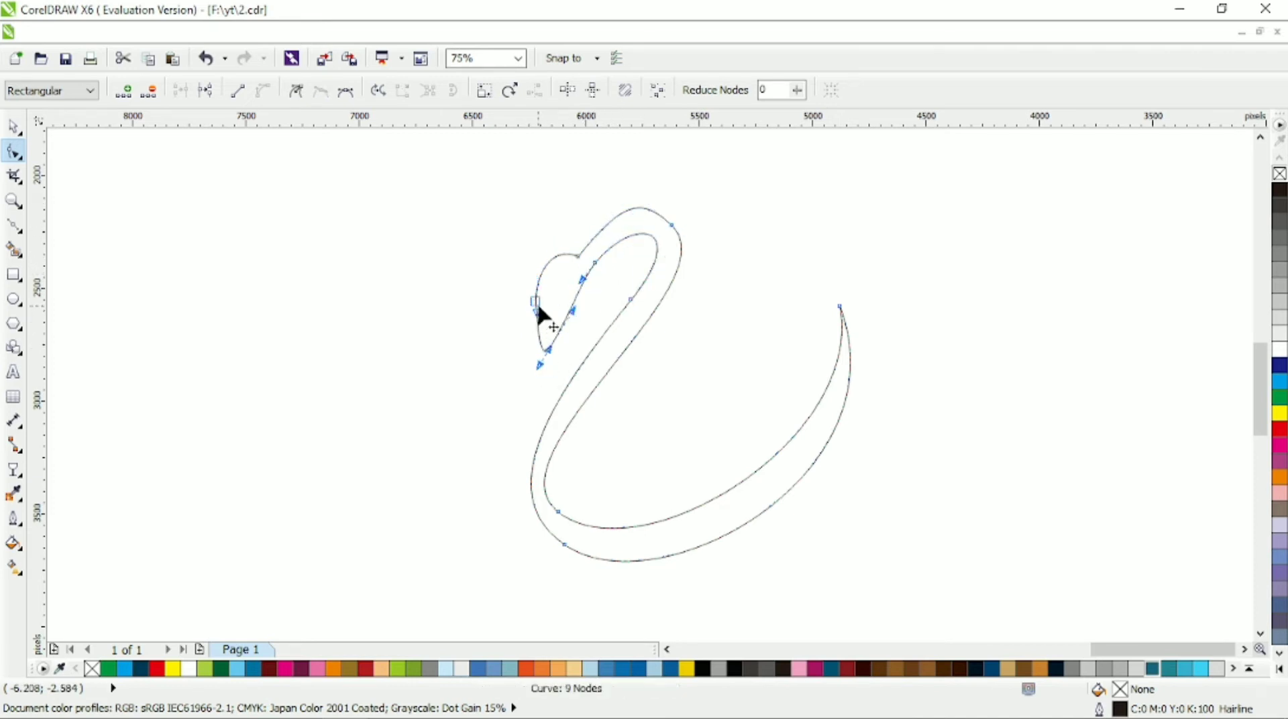
left_click_drag(537, 303, 546, 308)
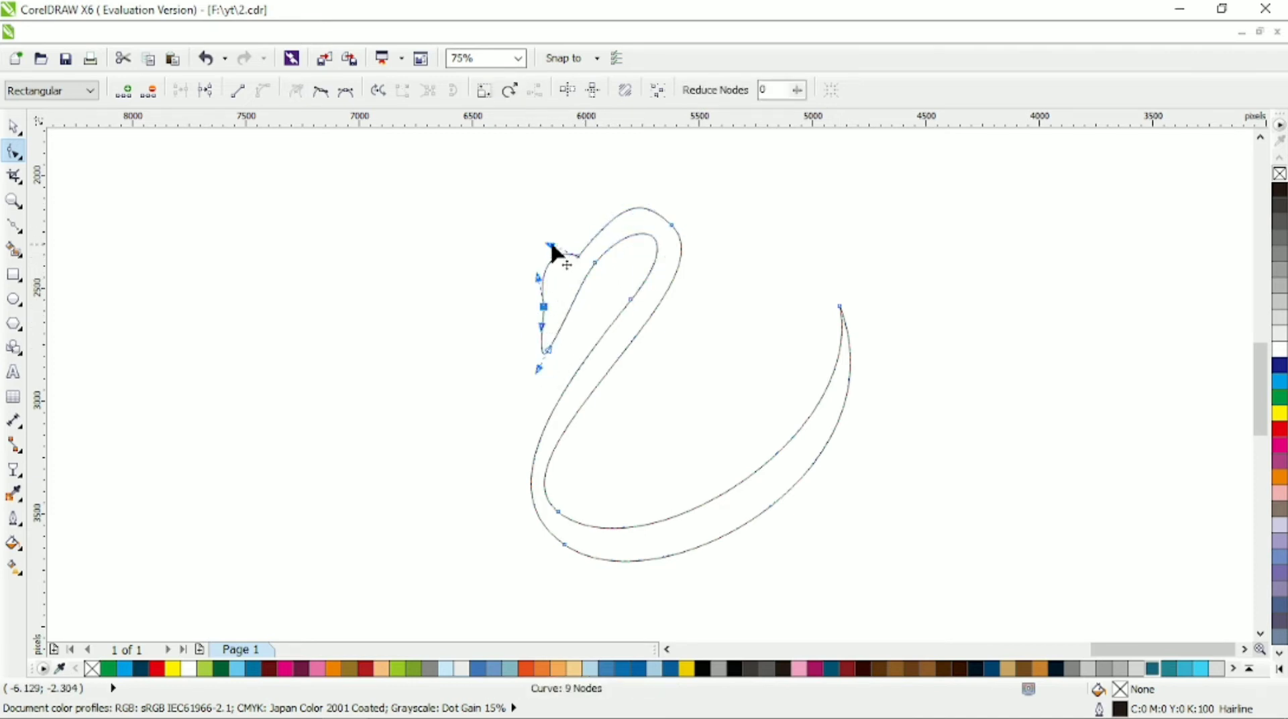
Refine the forehead curve and adjust the outer and inner neck arches to give the neck a smoother, balanced bend.
left_click_drag(552, 246, 581, 259)
left_click_drag(616, 206, 733, 265)
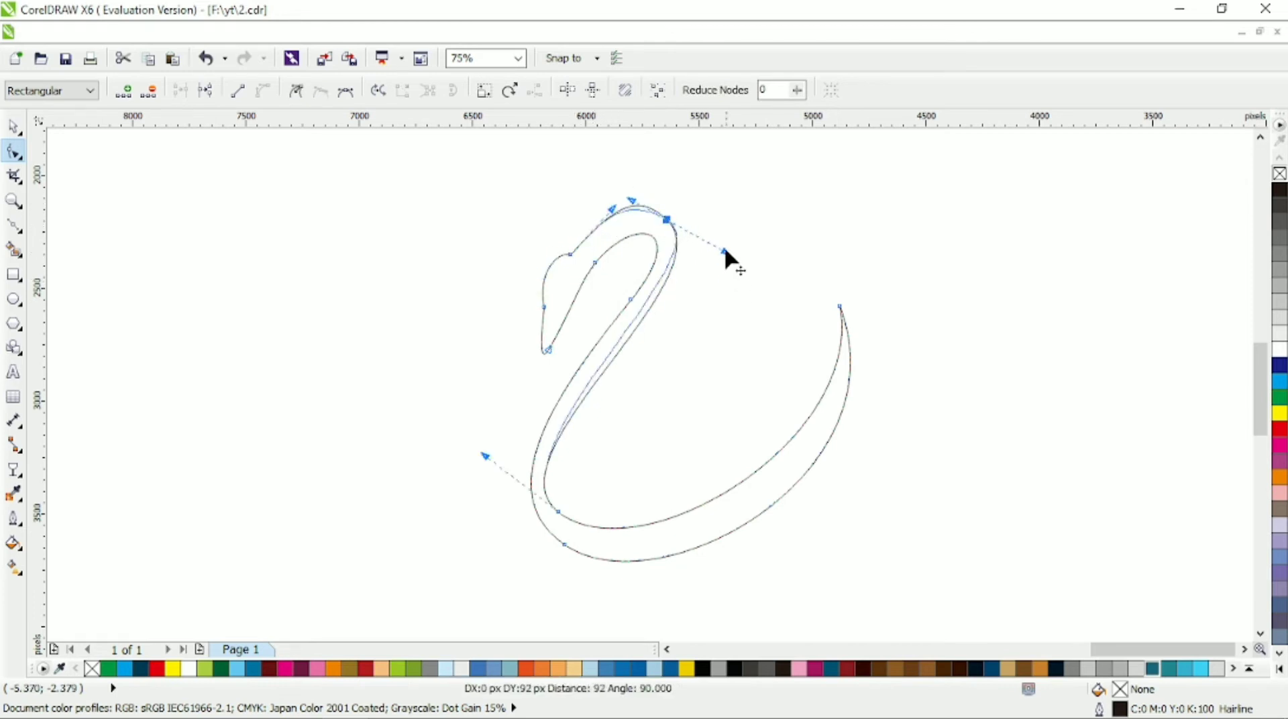
left_click_drag(669, 230, 613, 210)
left_click(598, 273)
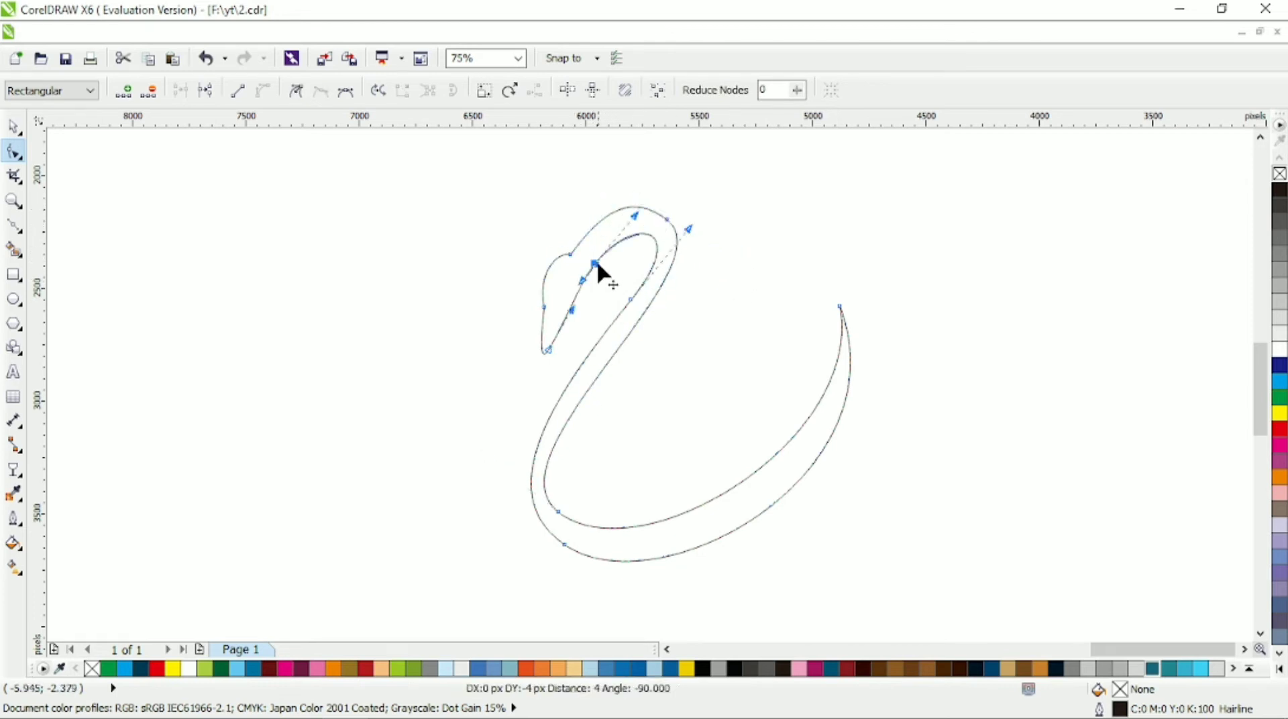
left_click_drag(632, 300, 620, 304)
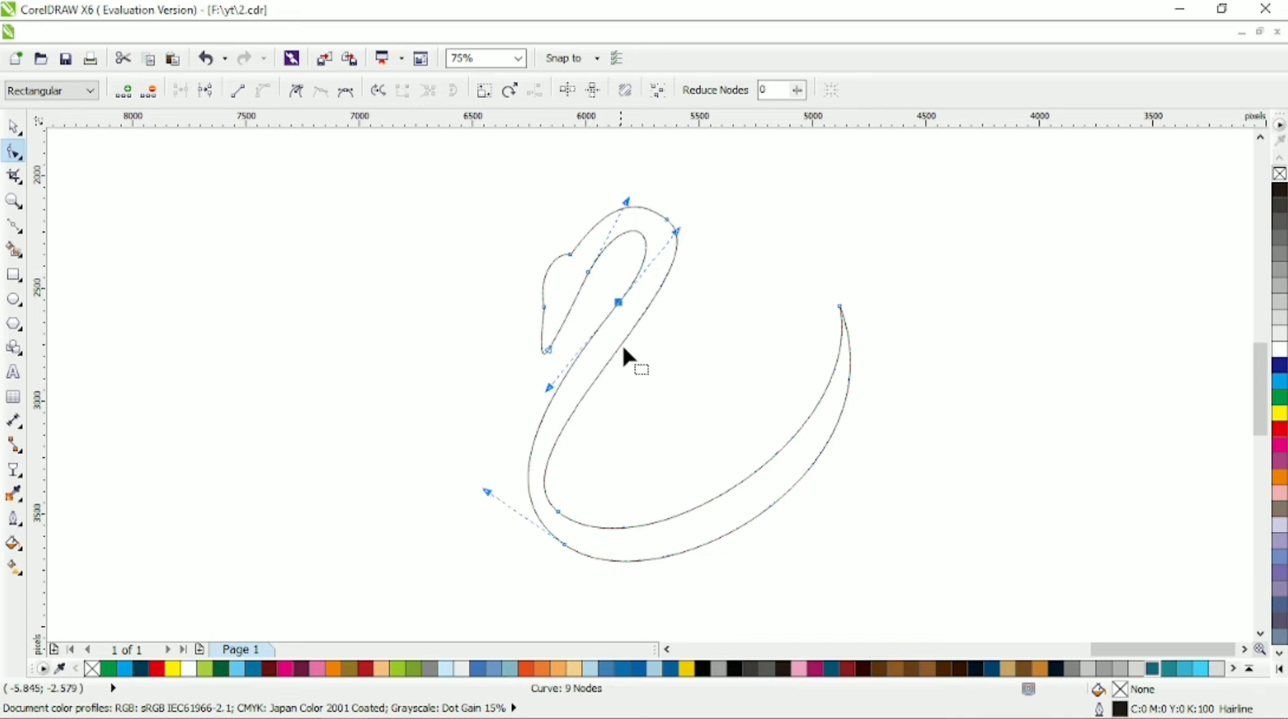
Adjust the inner base node and swing the tail-tip handles outward to fill out the rear curve of the body.
left_click(559, 514)
left_click_drag(868, 441, 943, 458)
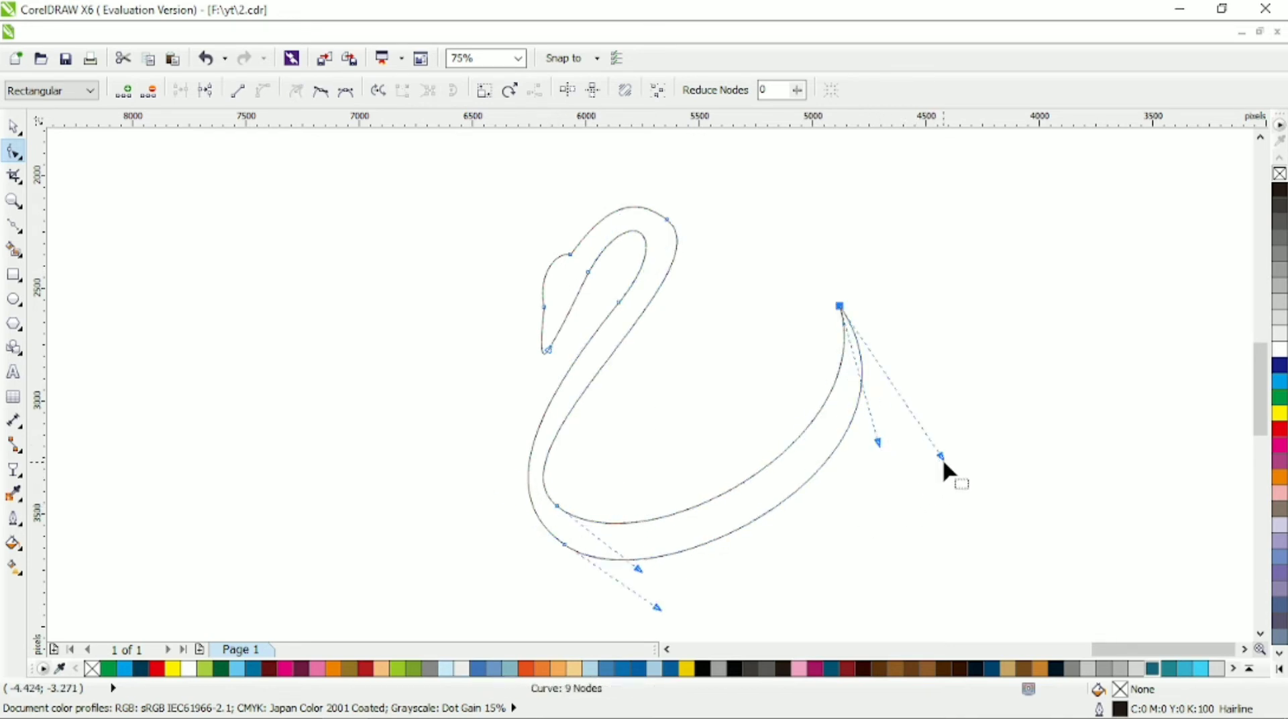
left_click_drag(557, 506, 575, 532)
Move the whole swan outline slightly up and to the left on the page, and deselect it.
left_click(14, 126)
left_click_drag(596, 261, 517, 247)
left_click(706, 274)
Draw a straight line from inside the body's base to above the tail tip, and convert it to a curve.
left_click(13, 228)
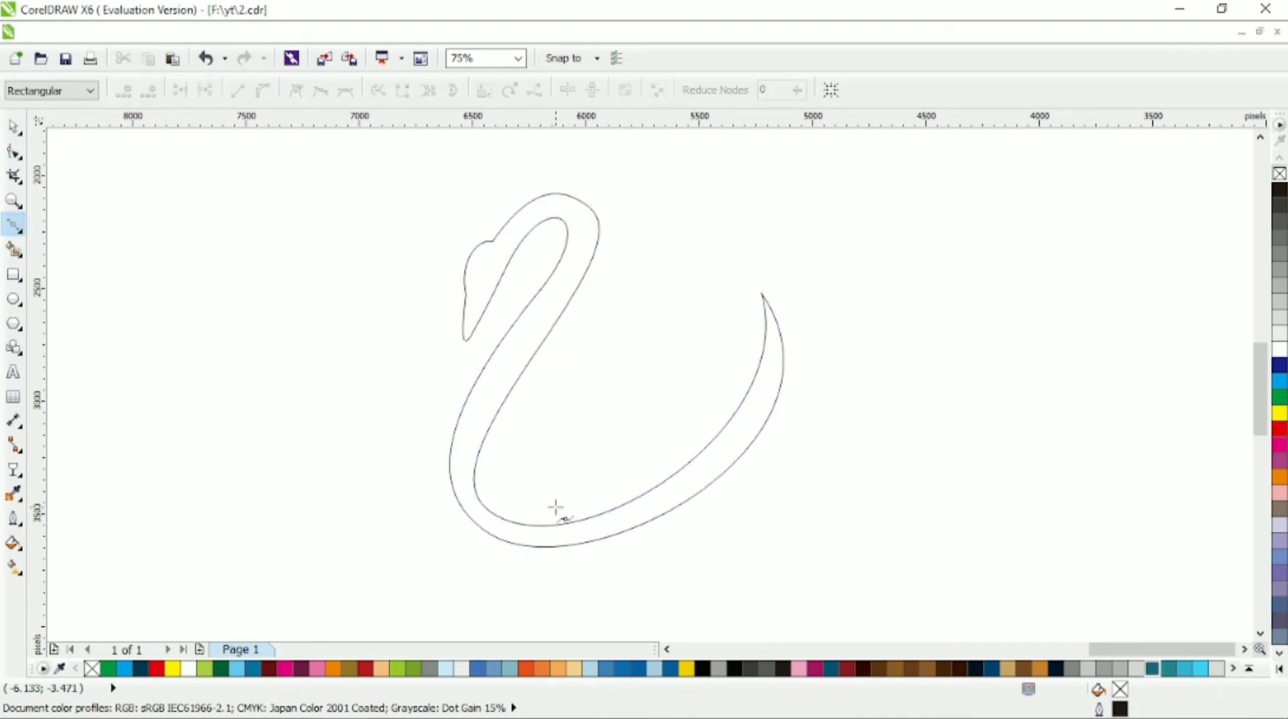
left_click(770, 226)
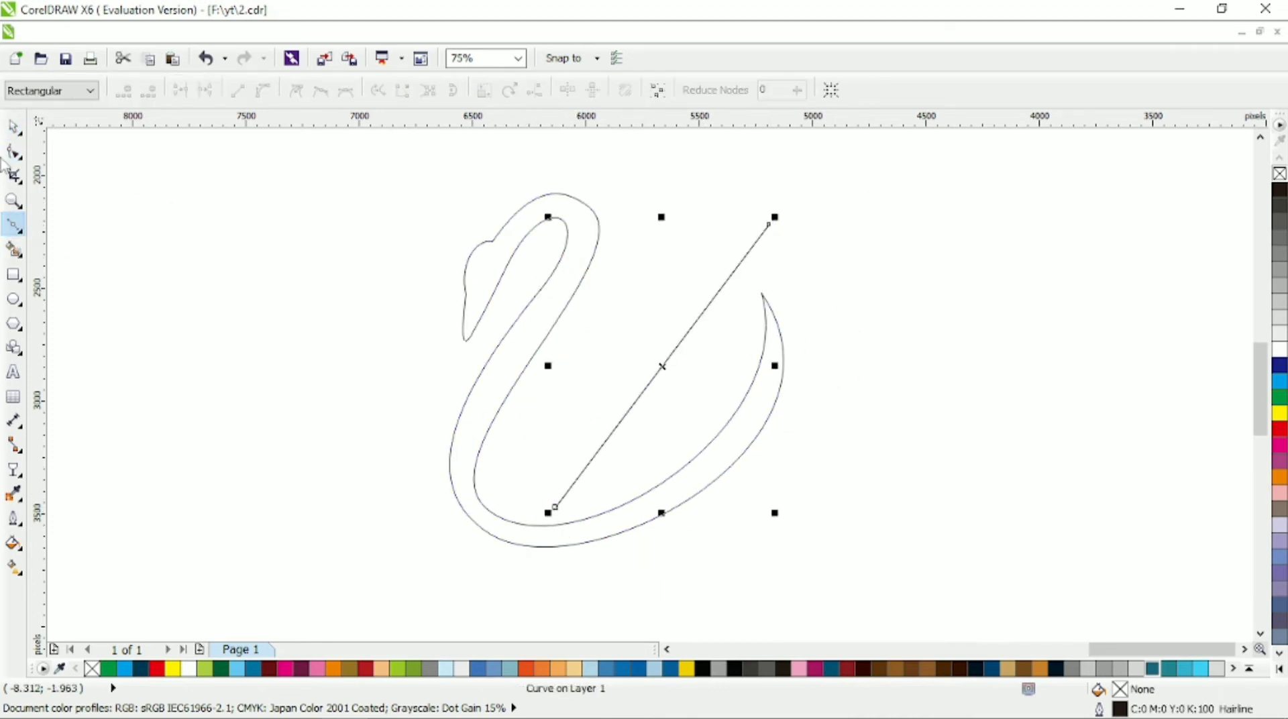
key("F10")
left_click(262, 92)
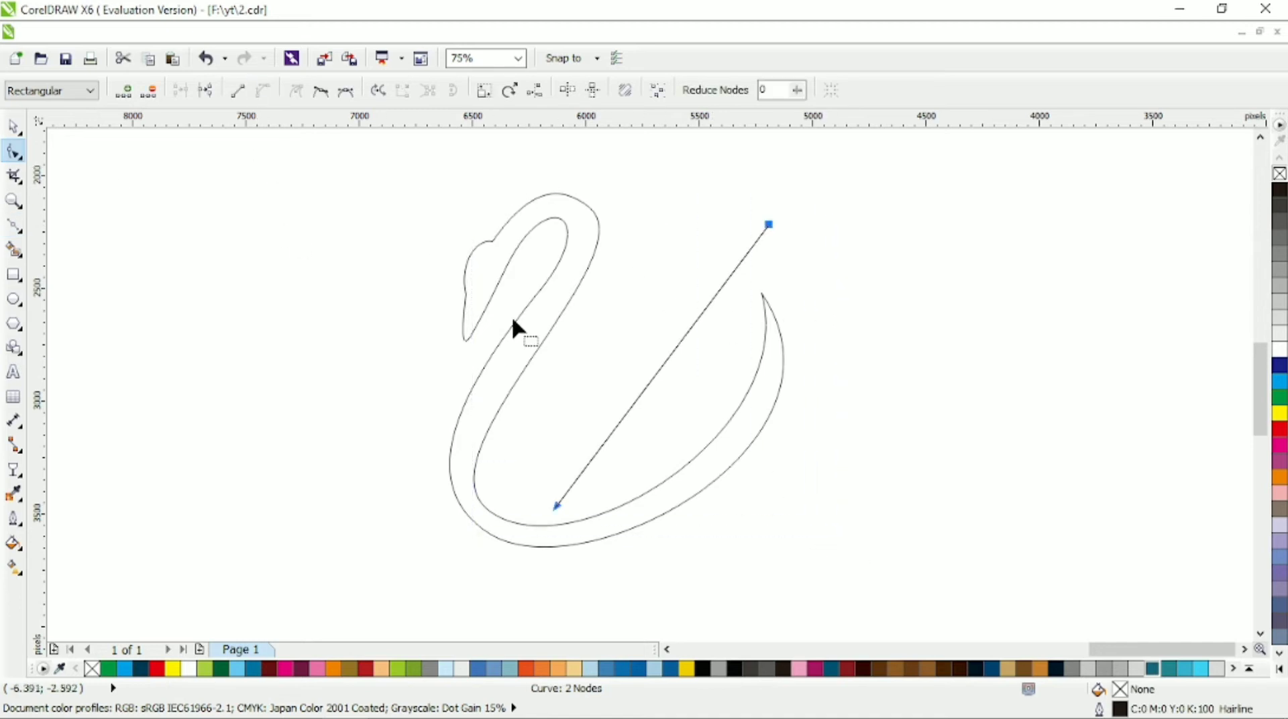
Bend the line inside the body into a closed wing shape with a bulging lower edge and an S-curved upper edge.
left_click_drag(644, 401, 699, 450)
left_click(769, 226)
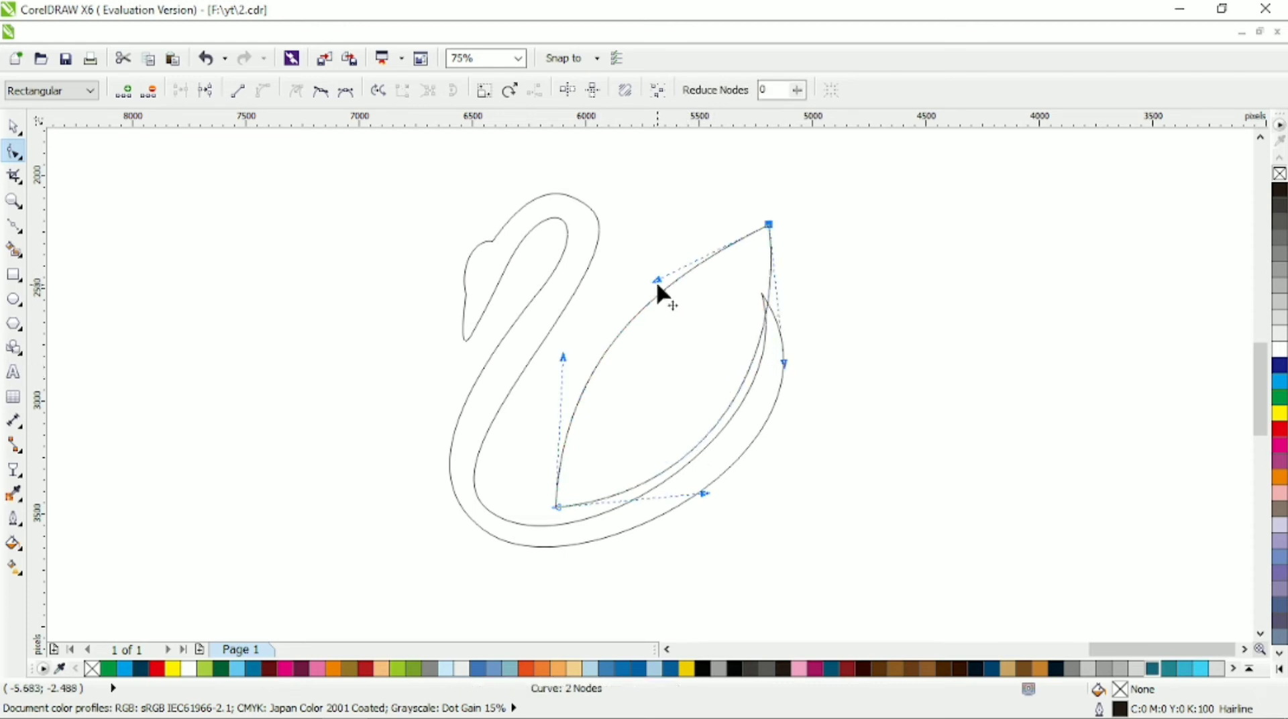
left_click_drag(660, 281, 765, 380)
Move the body's tail tip slightly outward and adjust its curve handles so the tail tapers evenly alongside the wing.
left_click(776, 297)
left_click_drag(876, 452, 785, 503)
left_click_drag(776, 297, 783, 297)
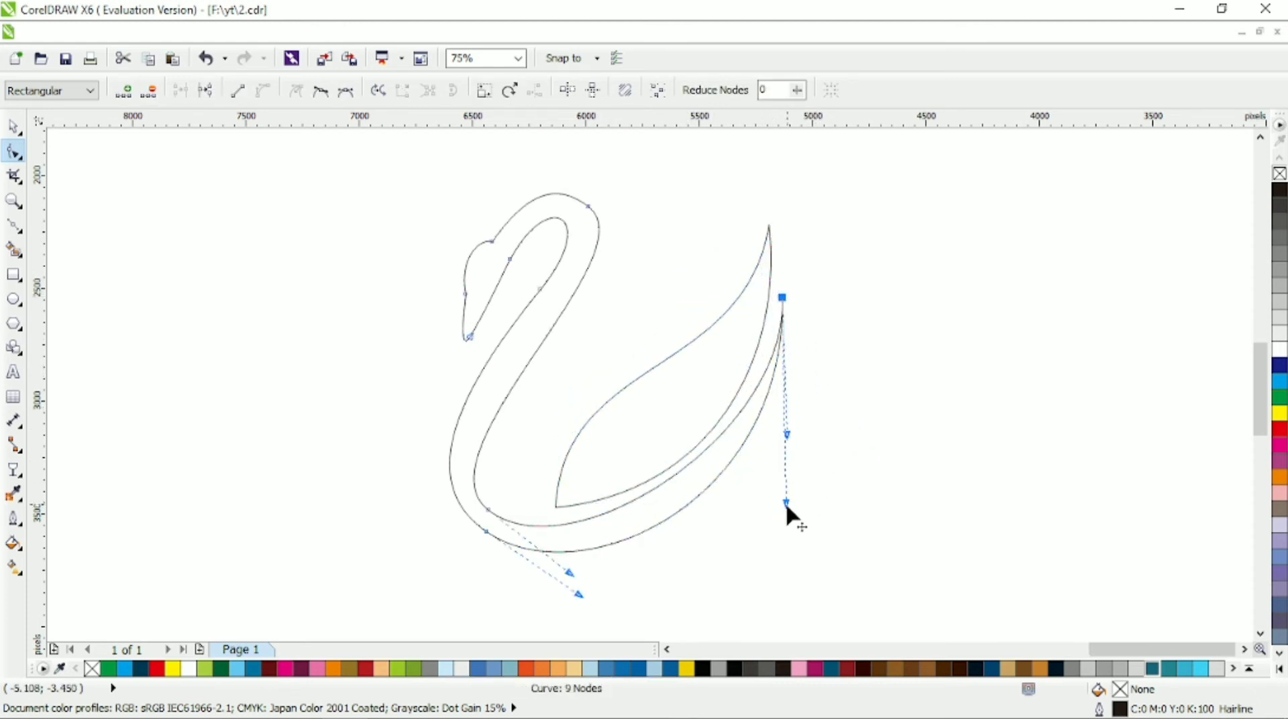
left_click_drag(786, 503, 782, 454)
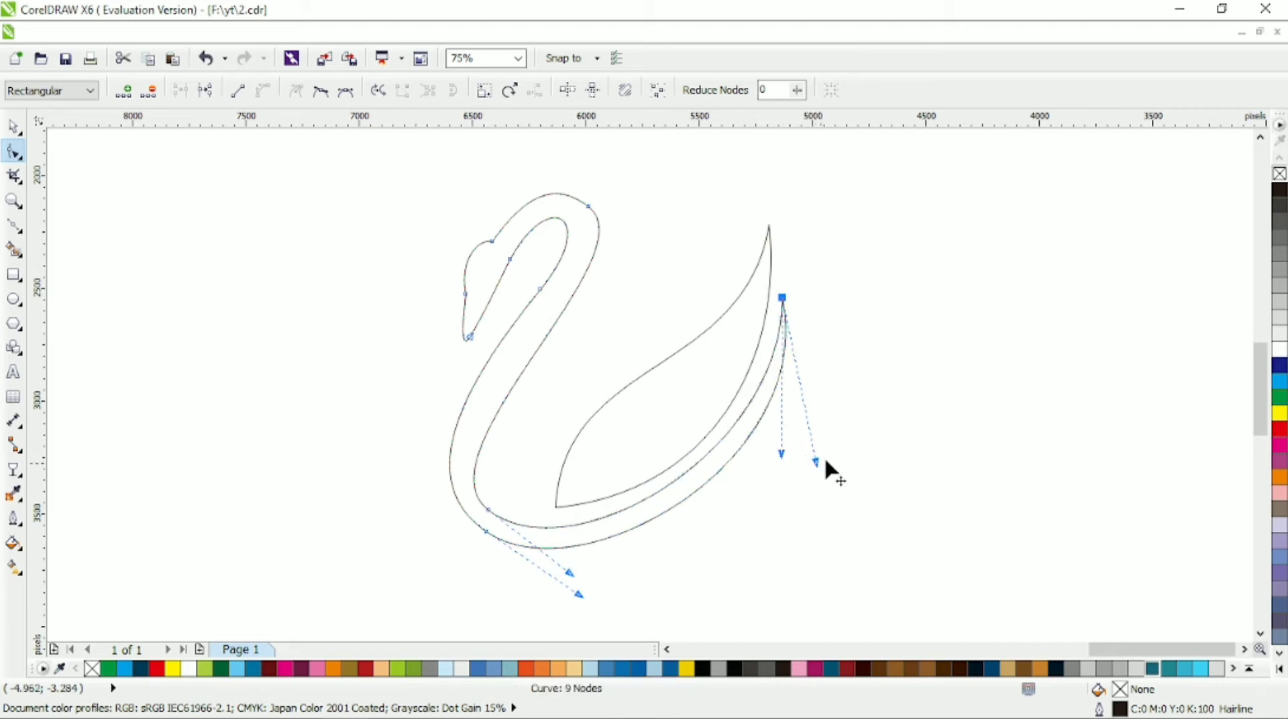
Lower the wing's tip, shift its base node outward, and adjust the handles so its lower edge runs parallel to the body.
left_click(559, 507)
left_click(559, 507)
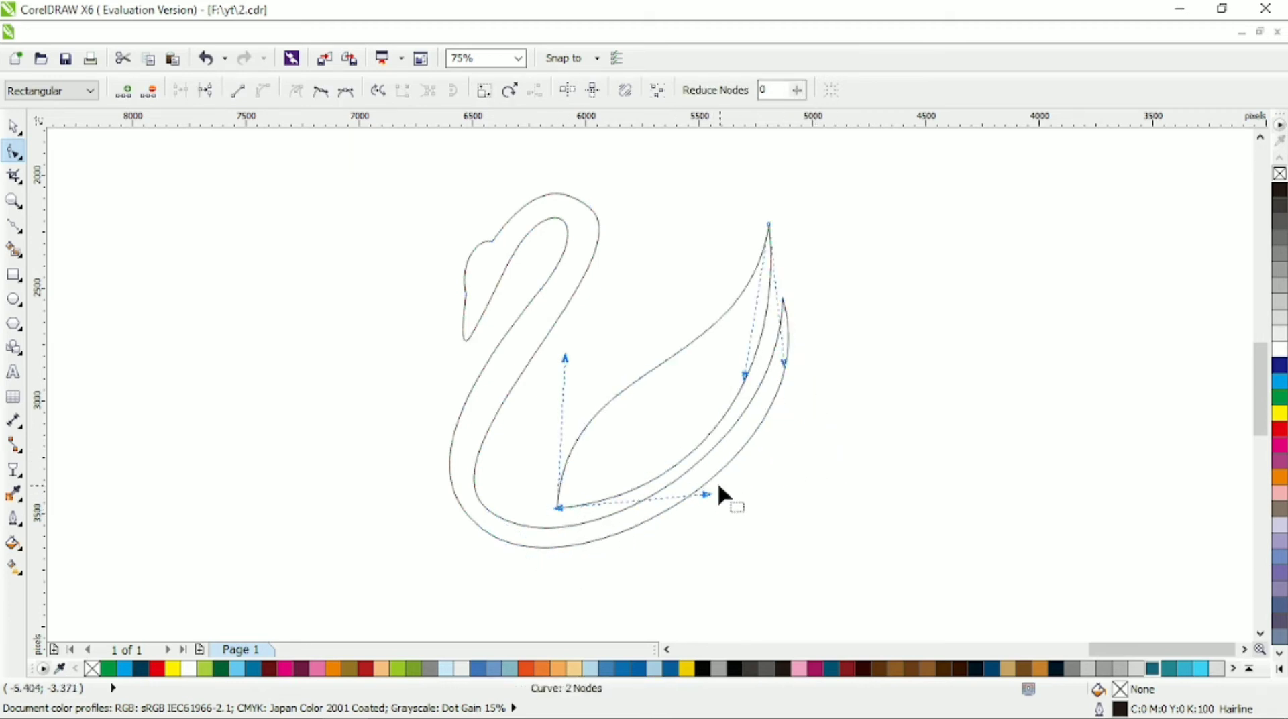
left_click_drag(706, 494, 710, 483)
left_click_drag(770, 226, 772, 254)
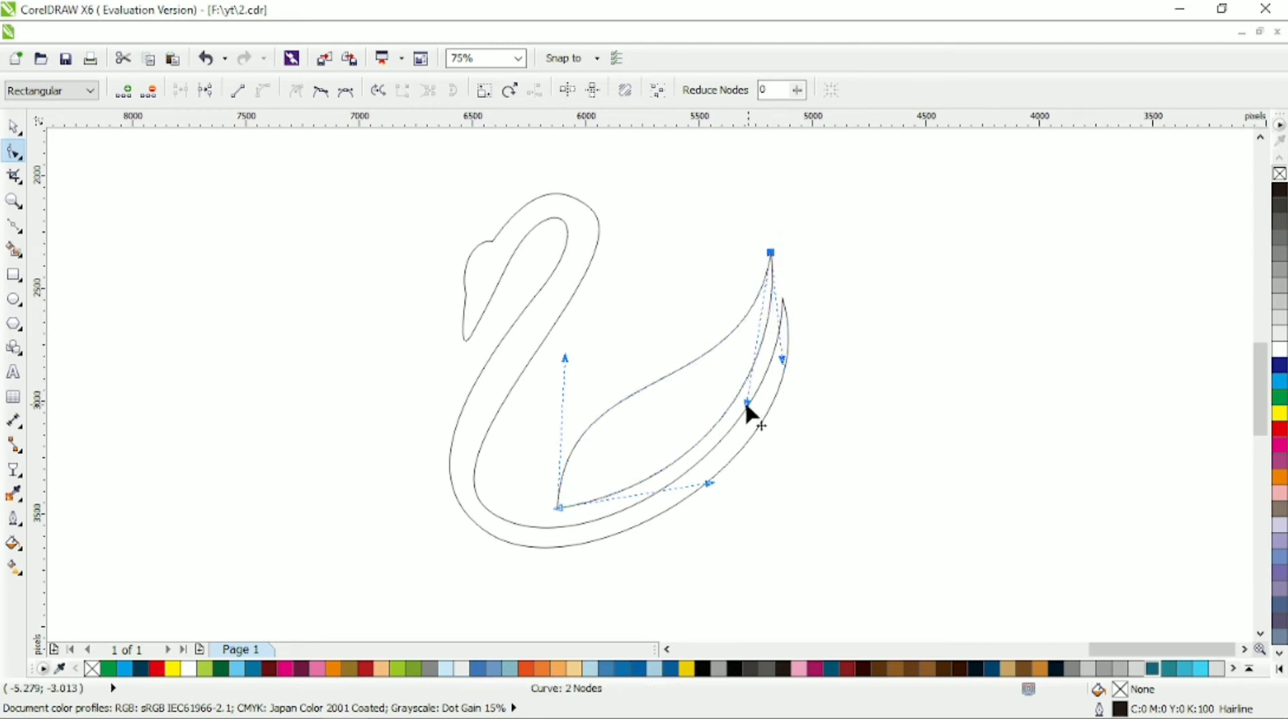
left_click_drag(748, 404, 756, 357)
left_click_drag(556, 510, 544, 512)
left_click_drag(710, 483, 671, 519)
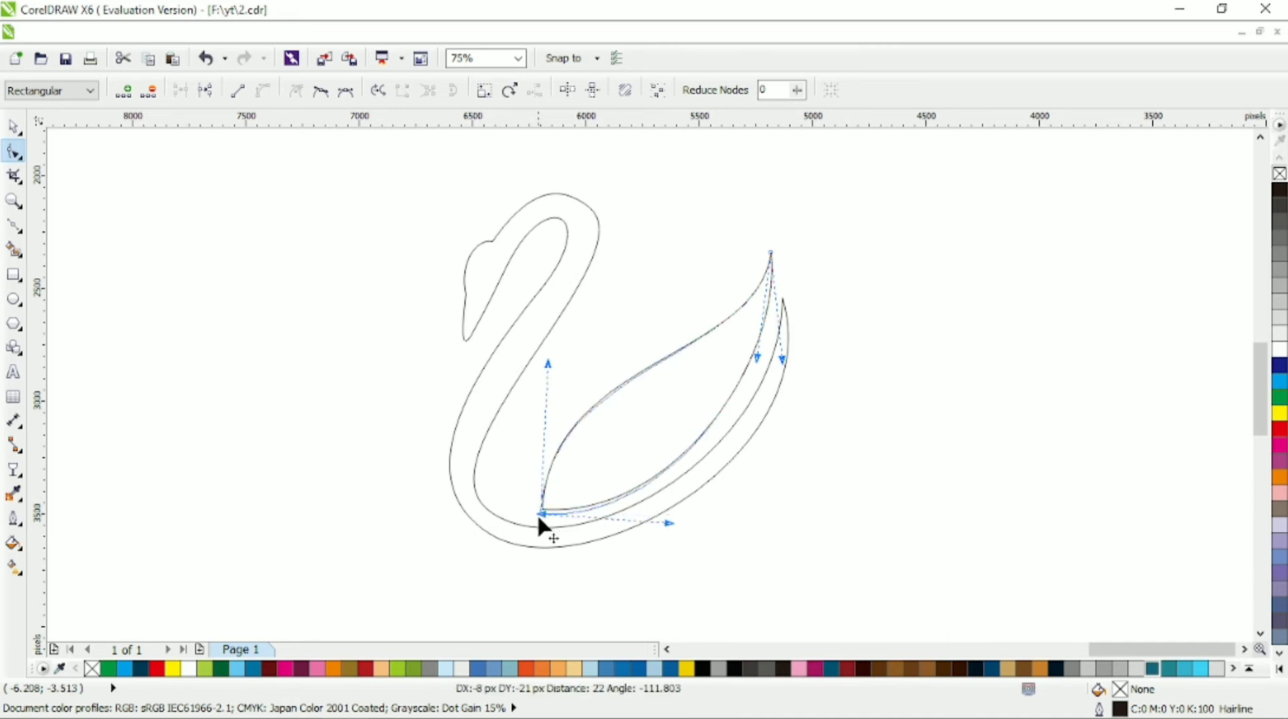
Draw a closed three-sided outline above the wing, with its longest lower side running close to the wing's upper edge.
key("F5")
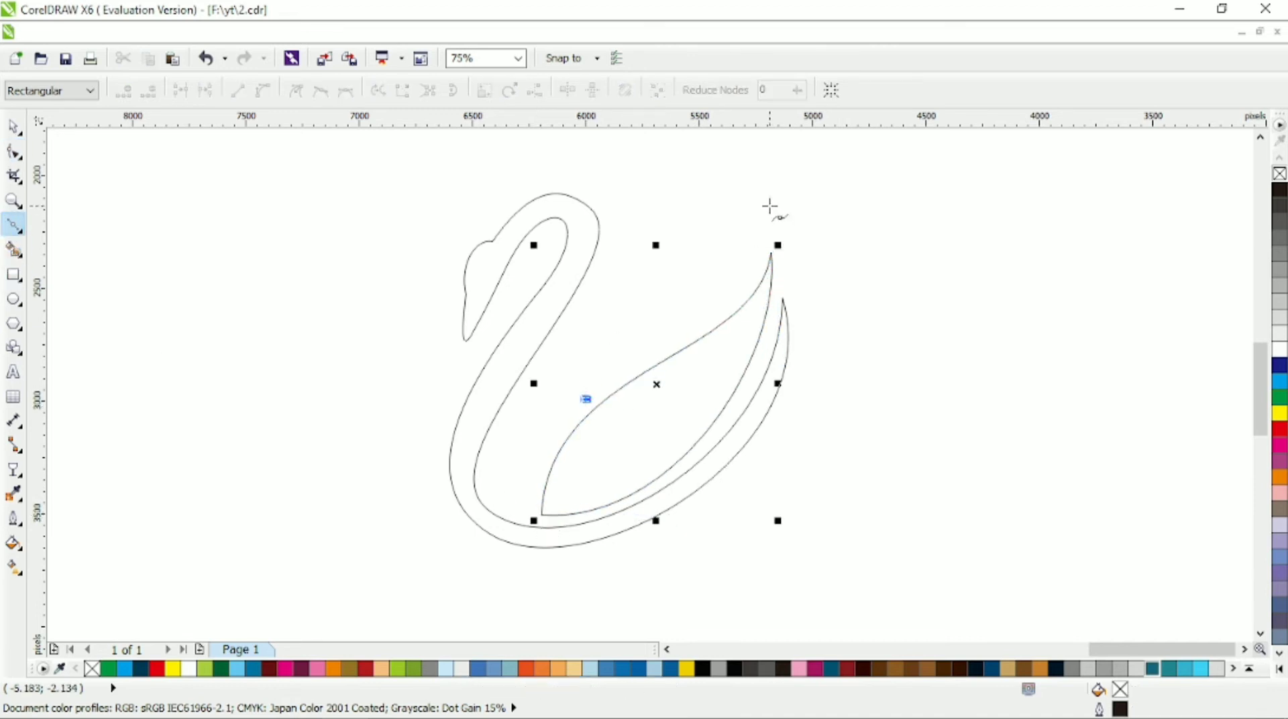
double_click(722, 224)
double_click(736, 302)
left_click(587, 398)
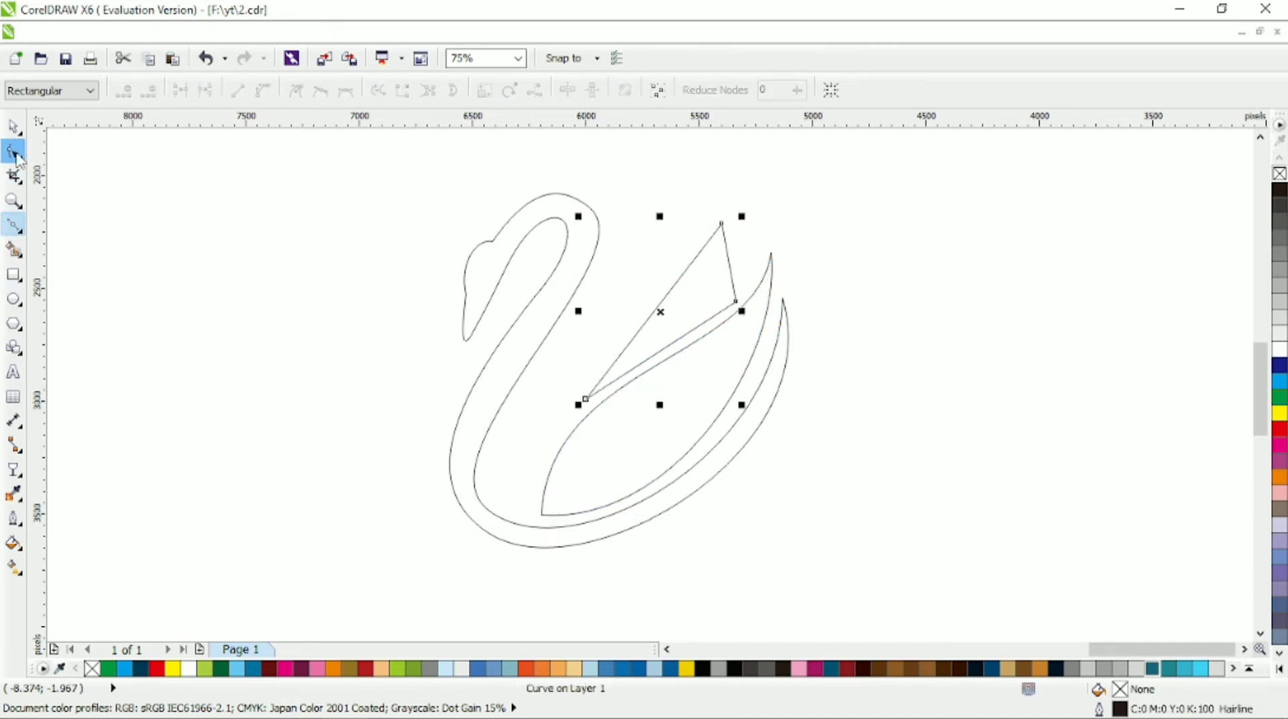
Convert the triangle's sides to curves, bowing the upper side outward and bending the lower side along the wing's upper edge.
left_click(14, 151)
left_click_drag(642, 322, 623, 313)
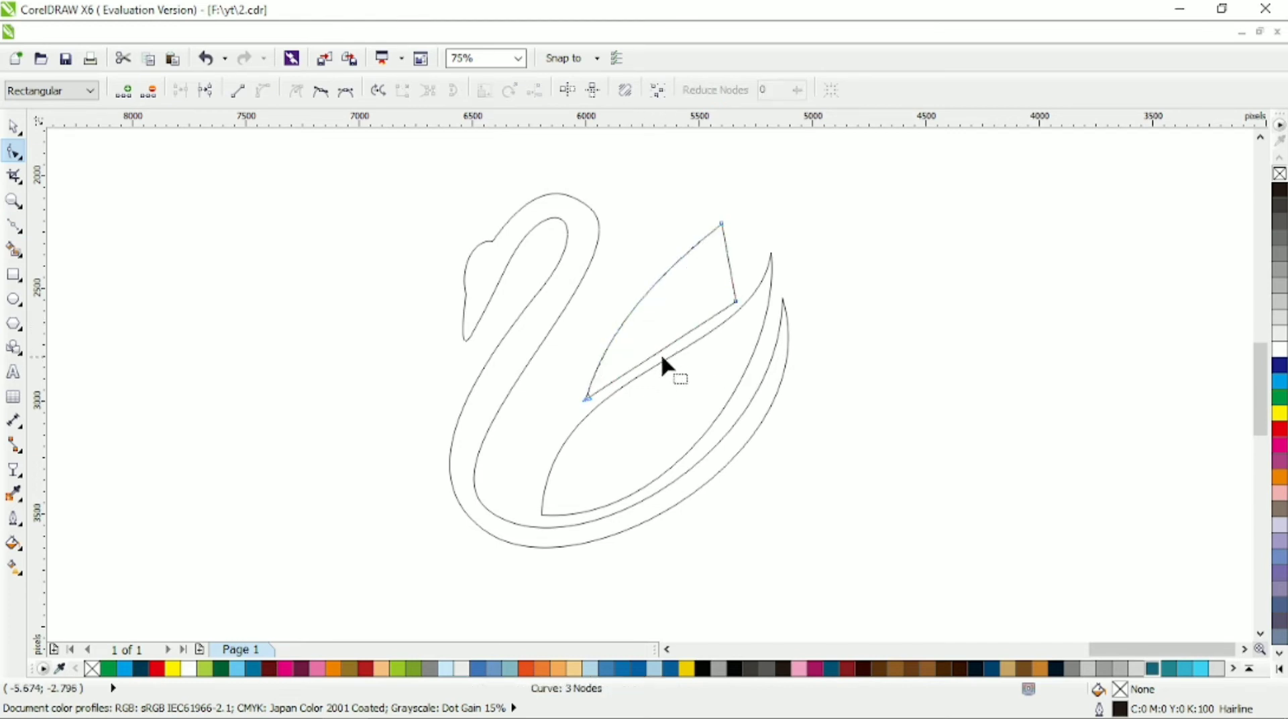
left_click_drag(658, 362, 673, 331)
key("ctrl+a")
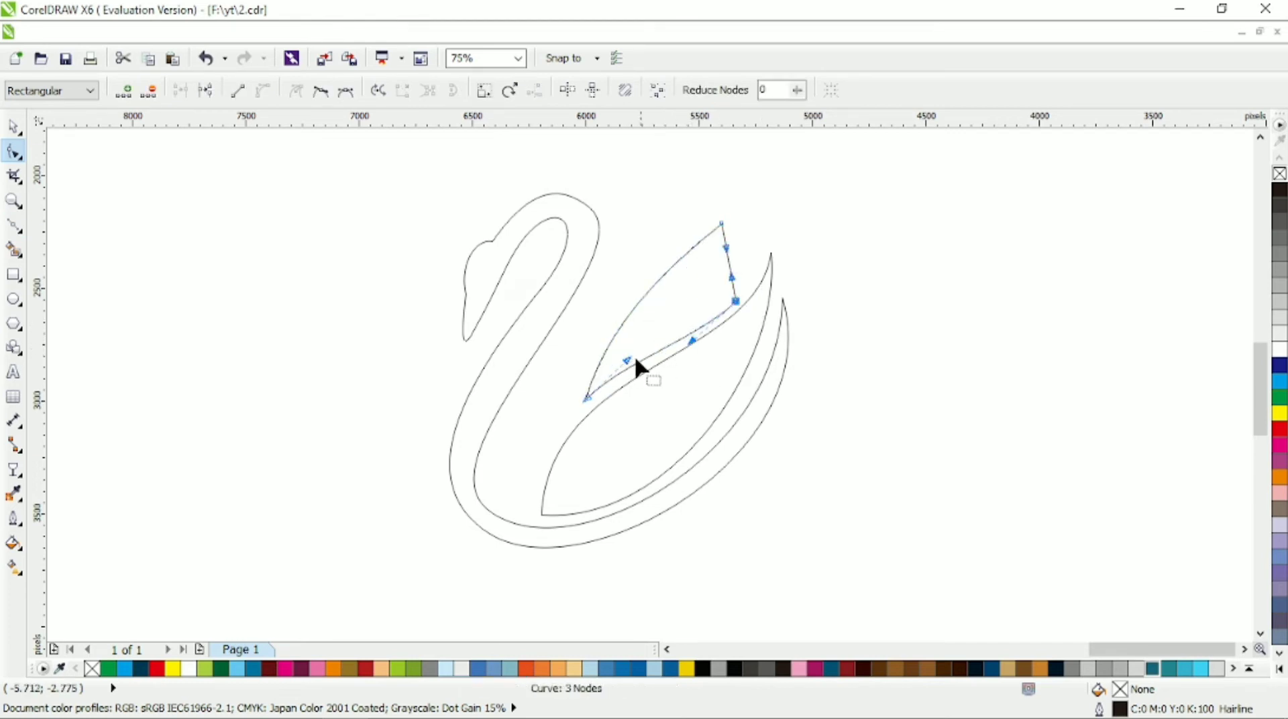
mouse_move(714, 230)
left_mouse_down()
mouse_move(722, 265)
mouse_move(736, 223)
left_mouse_up()
Adjust the tip and base handles of the new shape to form a feather with a rounded end and S-curved upper edge.
scroll(740, 289, "up", 1)
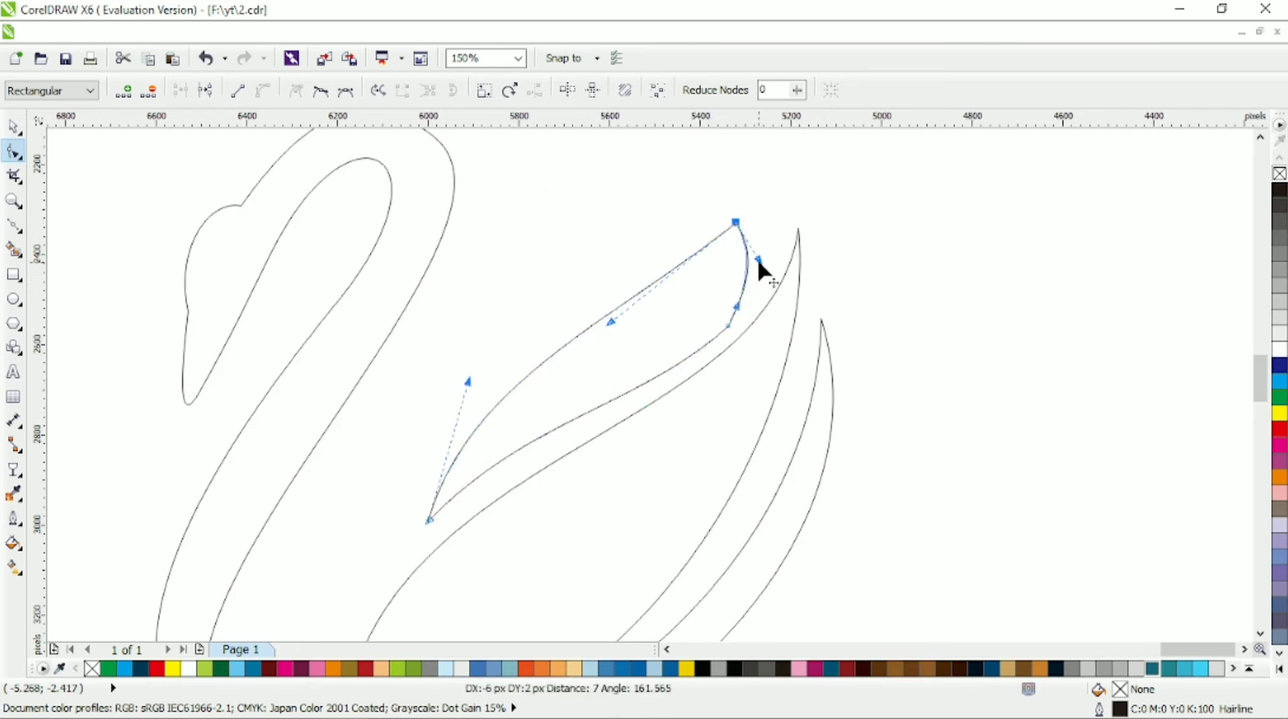
left_click(746, 316)
left_click_drag(759, 310, 754, 268)
left_click_drag(698, 201, 767, 241)
left_click_drag(624, 329, 693, 377)
left_click_drag(468, 381, 485, 354)
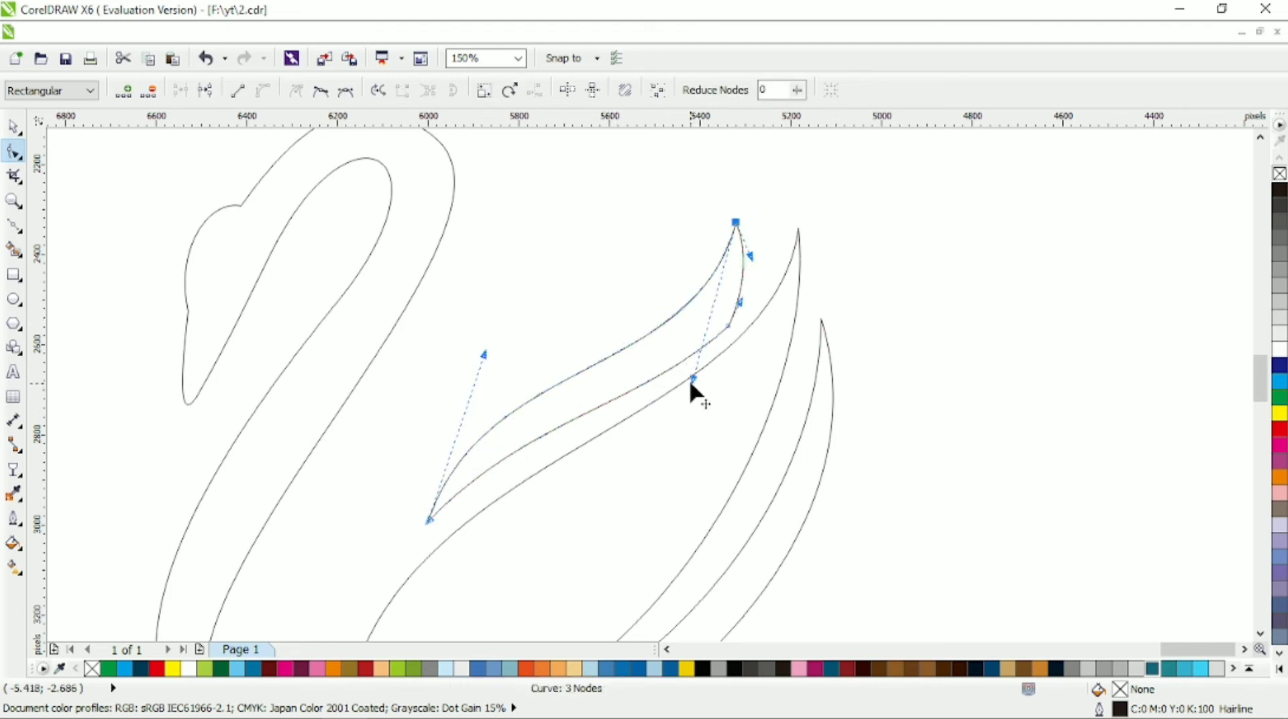
left_click_drag(691, 379, 688, 382)
Duplicate the feather above the original, scale the copy to 73.5%, and rotate it 12.1 degrees.
left_click(13, 126)
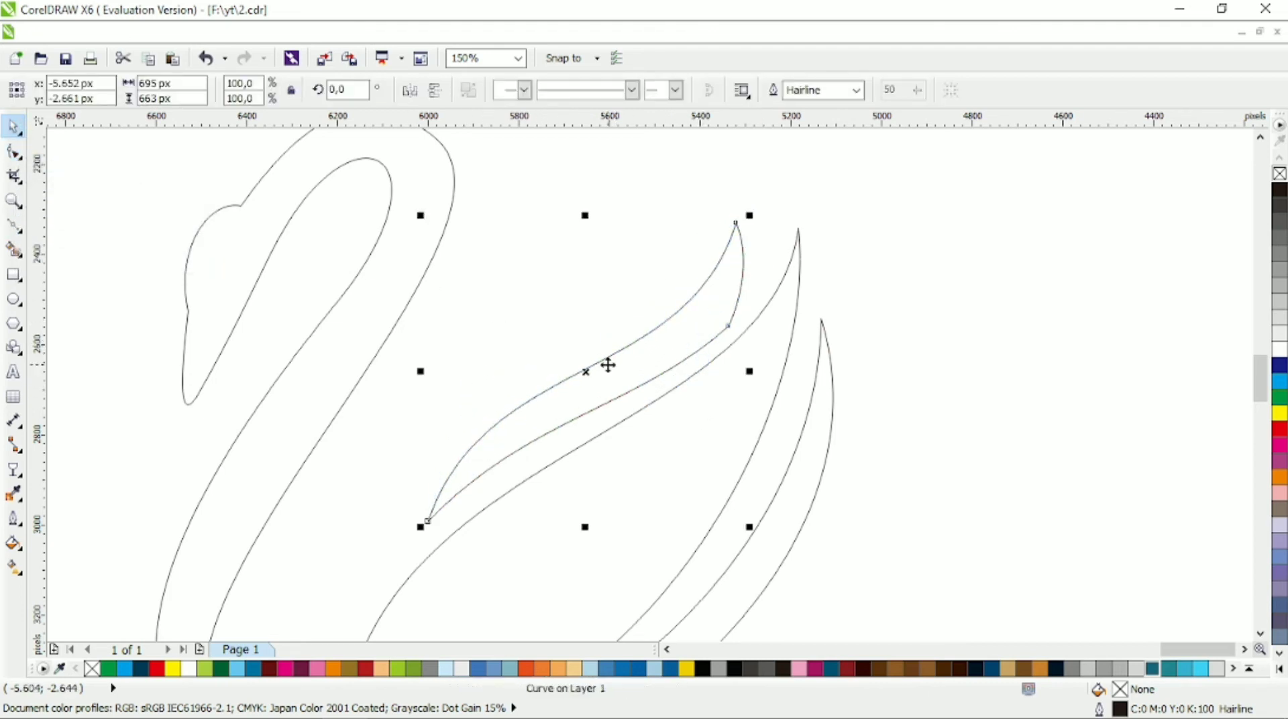
left_click_drag(607, 366, 598, 288)
left_click(597, 289)
left_click_drag(378, 469, 495, 411)
left_click_drag(566, 296, 530, 385)
left_click(530, 385)
left_click_drag(632, 216, 635, 271)
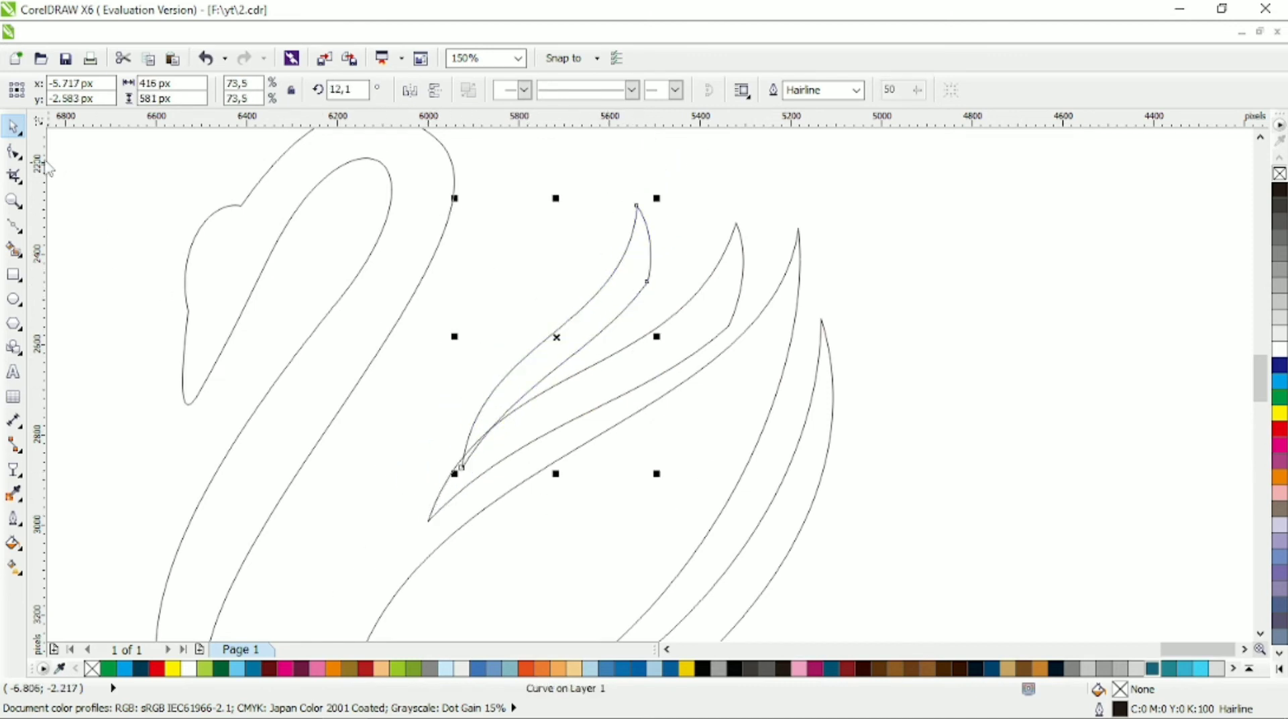
Raise the small feather's base point and adjust its handles so it curves cleanly above the middle feather with a smooth tip.
left_click(14, 151)
left_click_drag(469, 480, 477, 451)
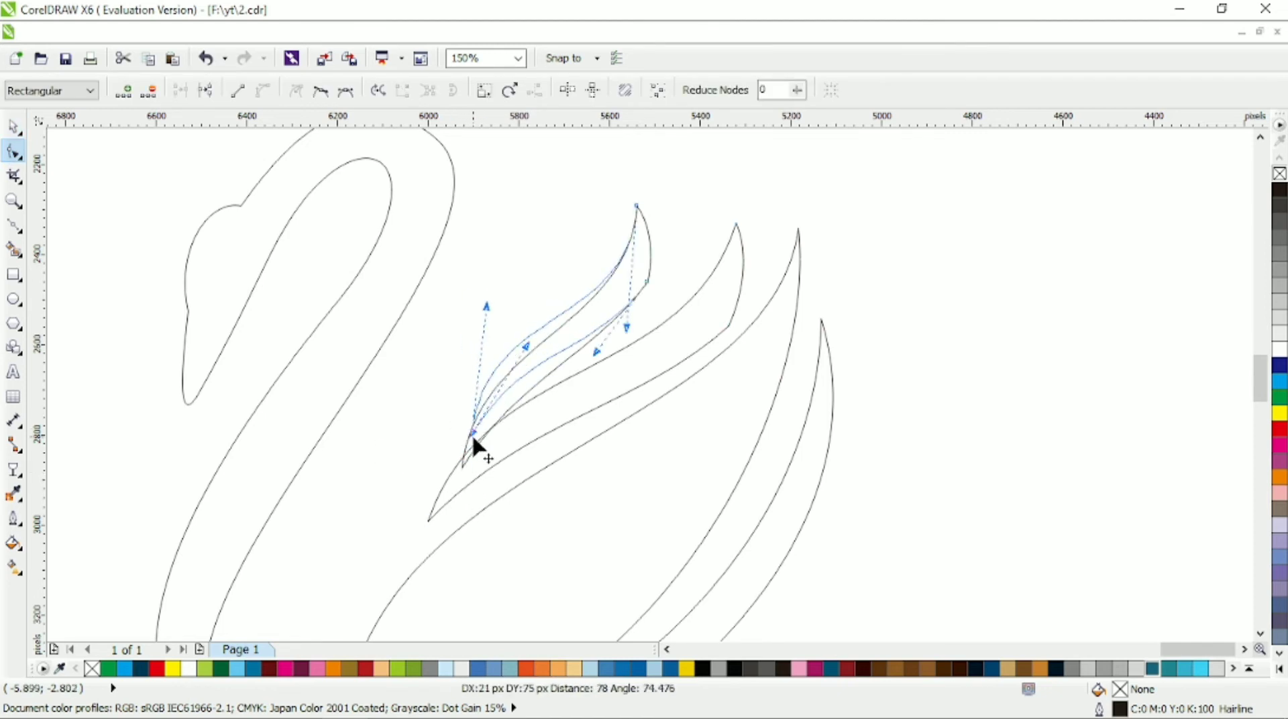
left_click_drag(489, 316, 517, 385)
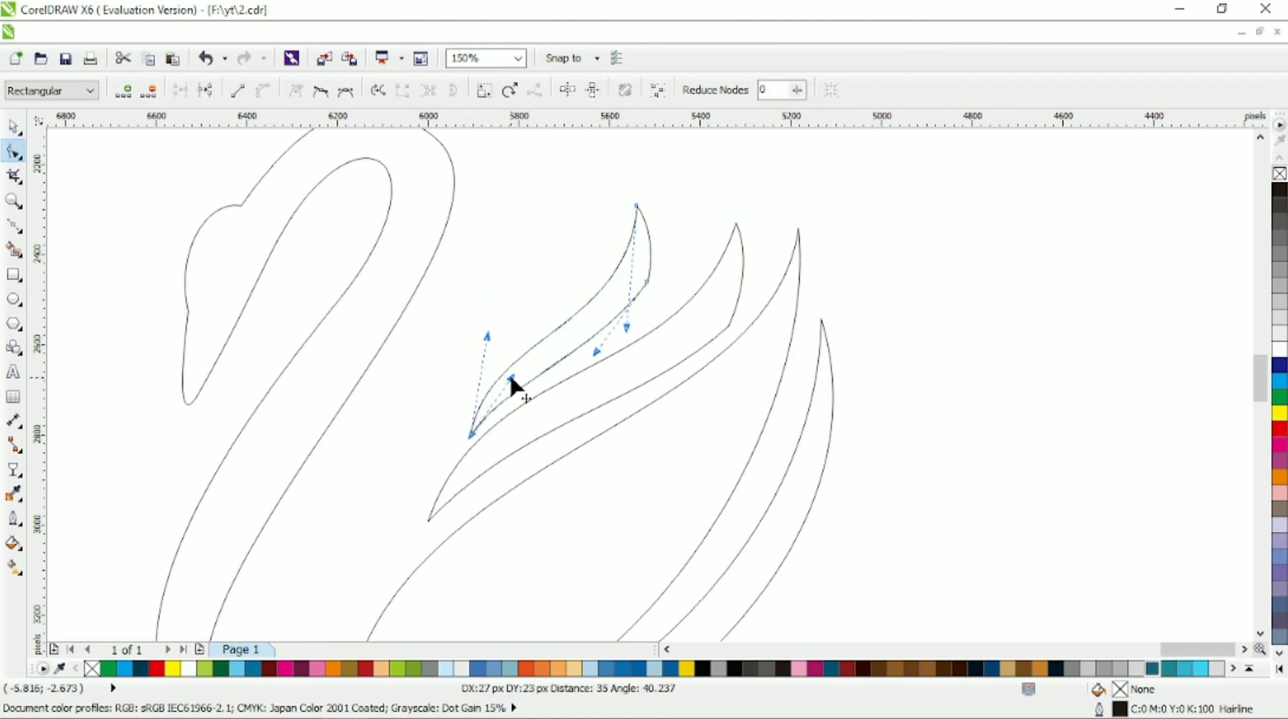
left_click_drag(596, 352, 629, 369)
left_click_drag(511, 378, 529, 345)
left_click_drag(627, 369, 630, 353)
left_click_drag(530, 345, 510, 371)
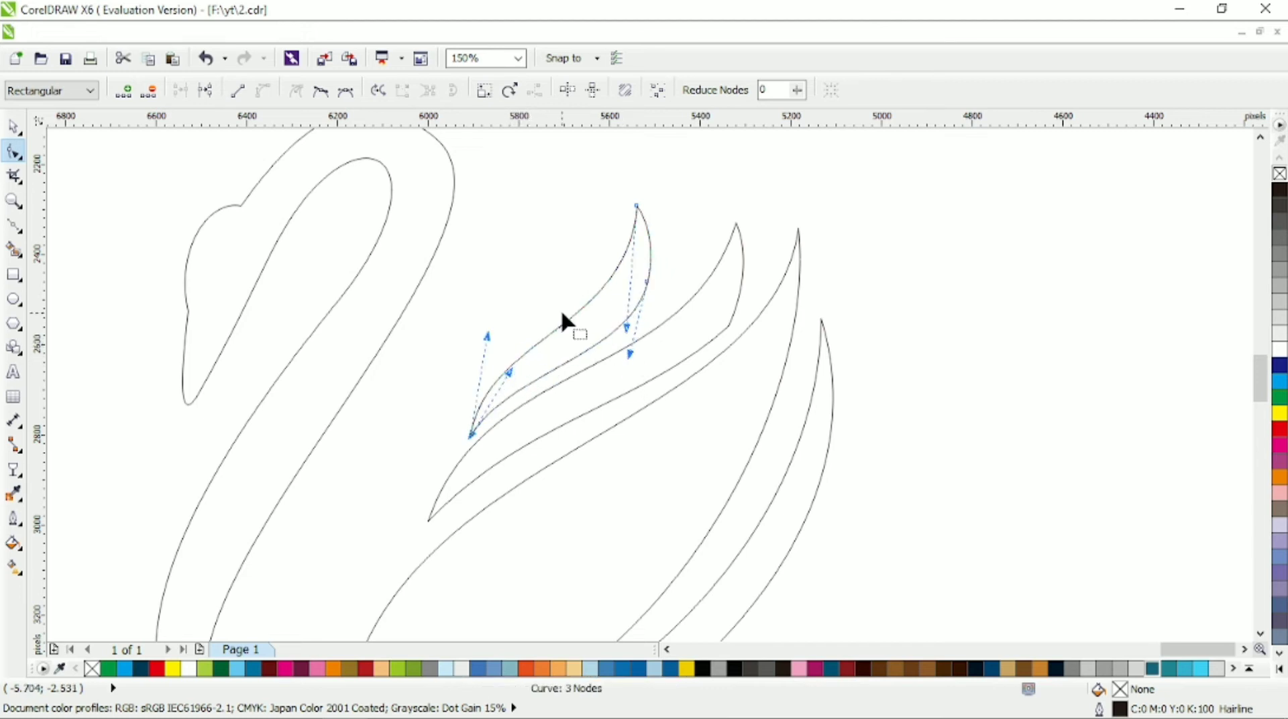
left_click_drag(628, 353, 638, 308)
scroll(641, 315, "down", 2)
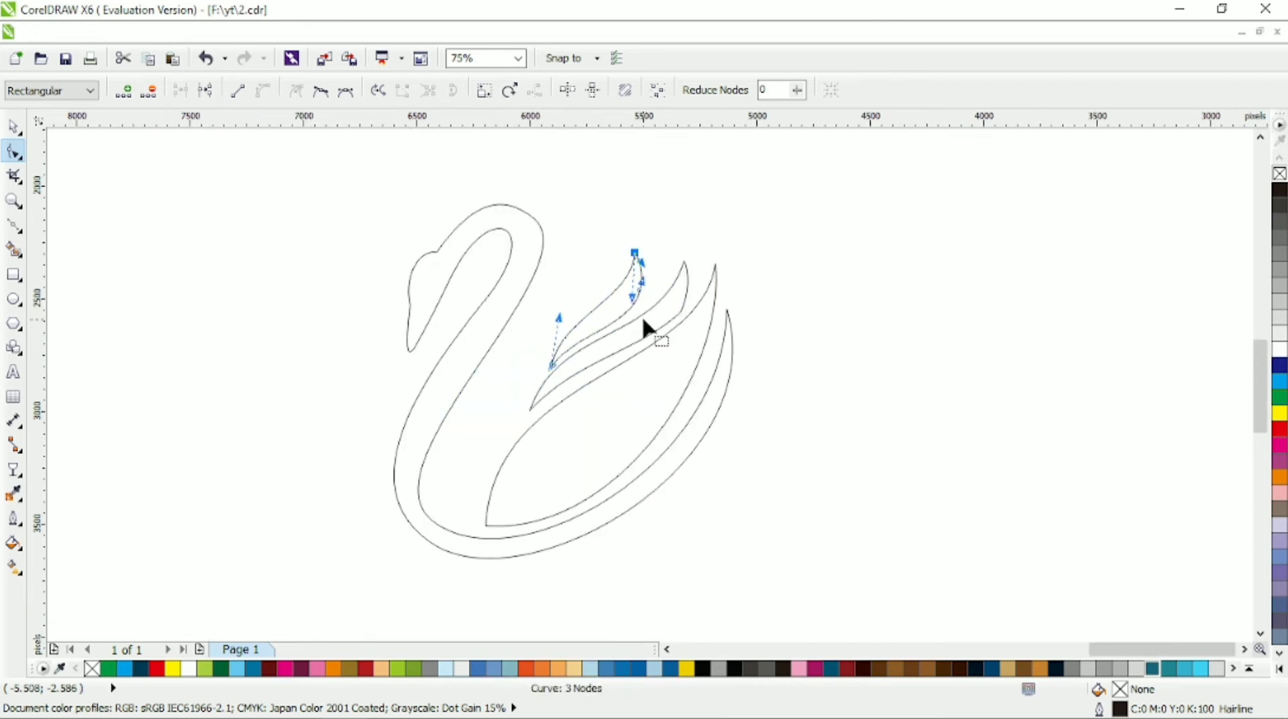
Move the body's lower outer node down to thicken the base, and resize the whole swan to about 1543 by 1390 px.
left_click(441, 560)
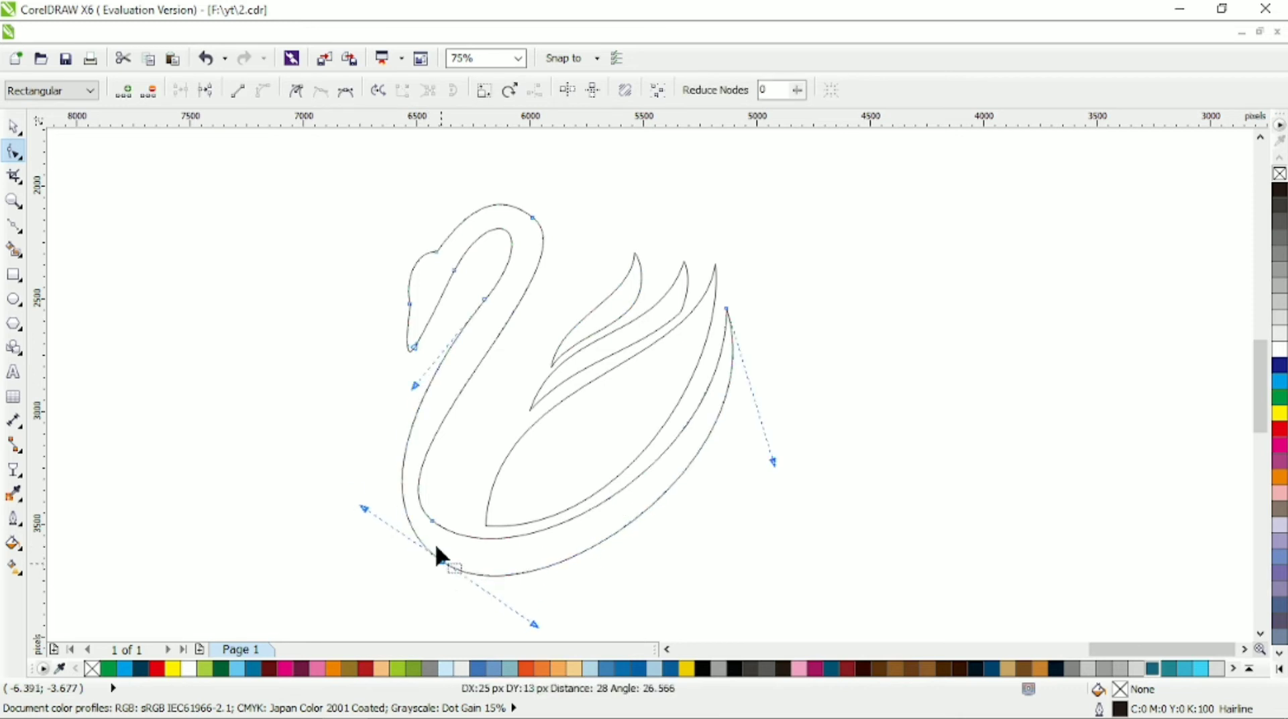
left_click(15, 129)
left_click_drag(328, 178, 853, 584)
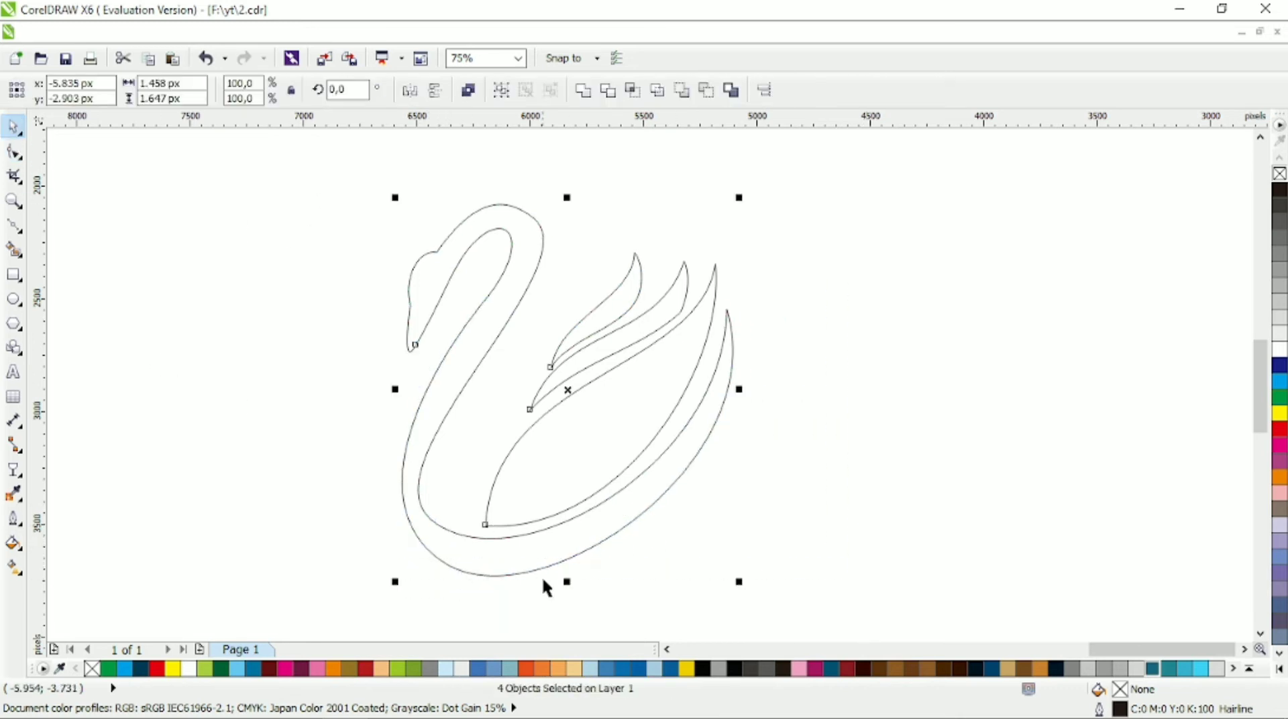
left_click_drag(569, 579, 572, 518)
left_click_drag(684, 366, 693, 395)
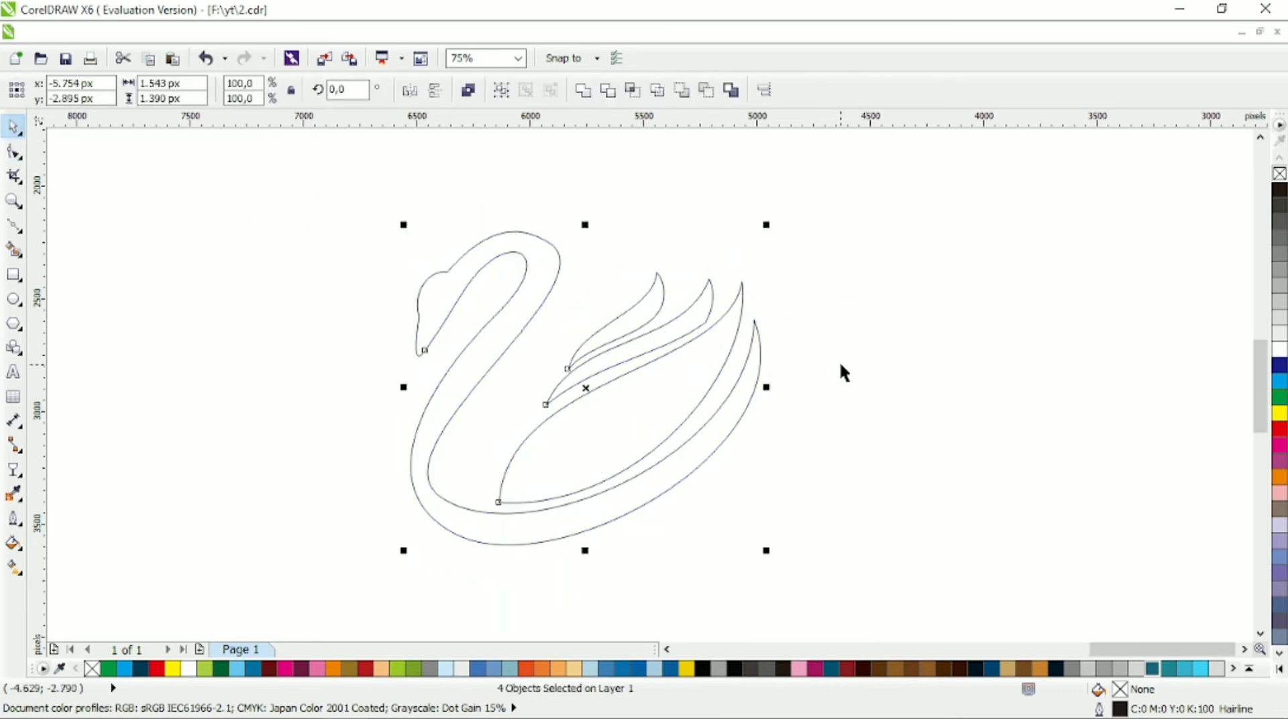
left_click(842, 372)
Delete the node at the outer bend of the neck and adjust the neighbouring nodes and handles to round the neck arch.
left_click(14, 153)
left_click(512, 306)
left_click(555, 251)
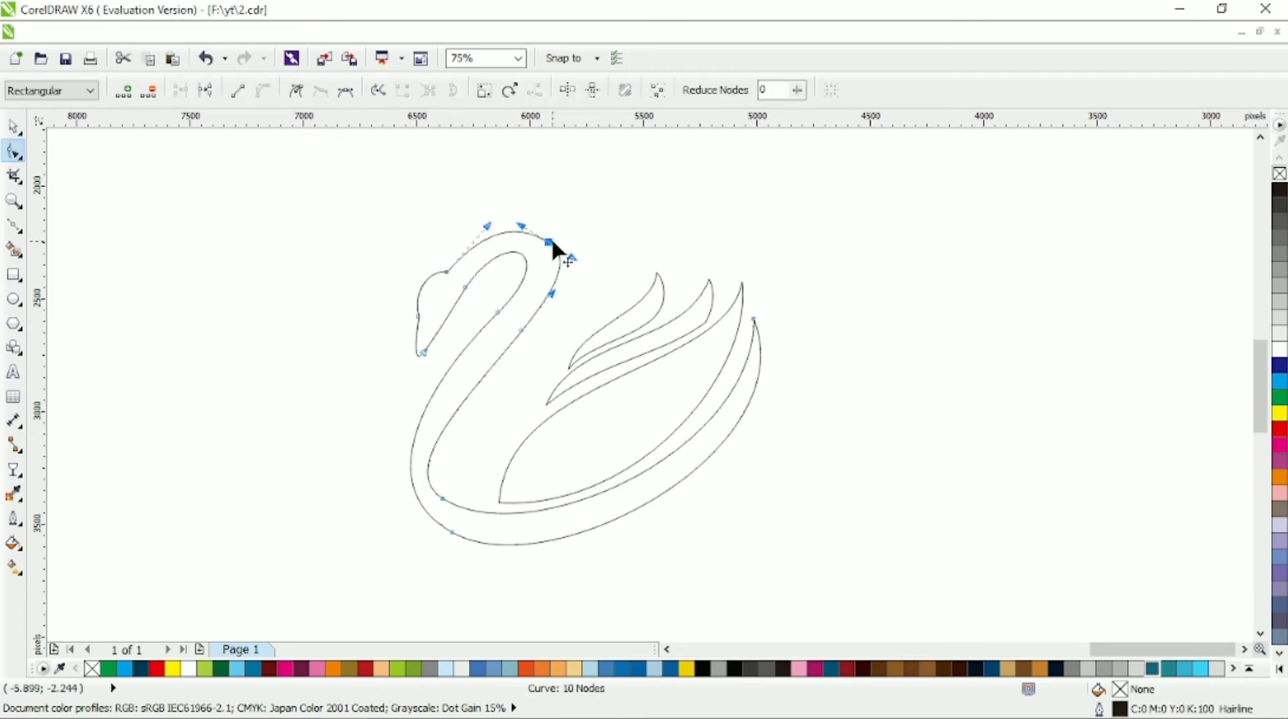
mouse_move(510, 314)
left_mouse_down()
mouse_move(499, 345)
mouse_move(525, 334)
left_mouse_up()
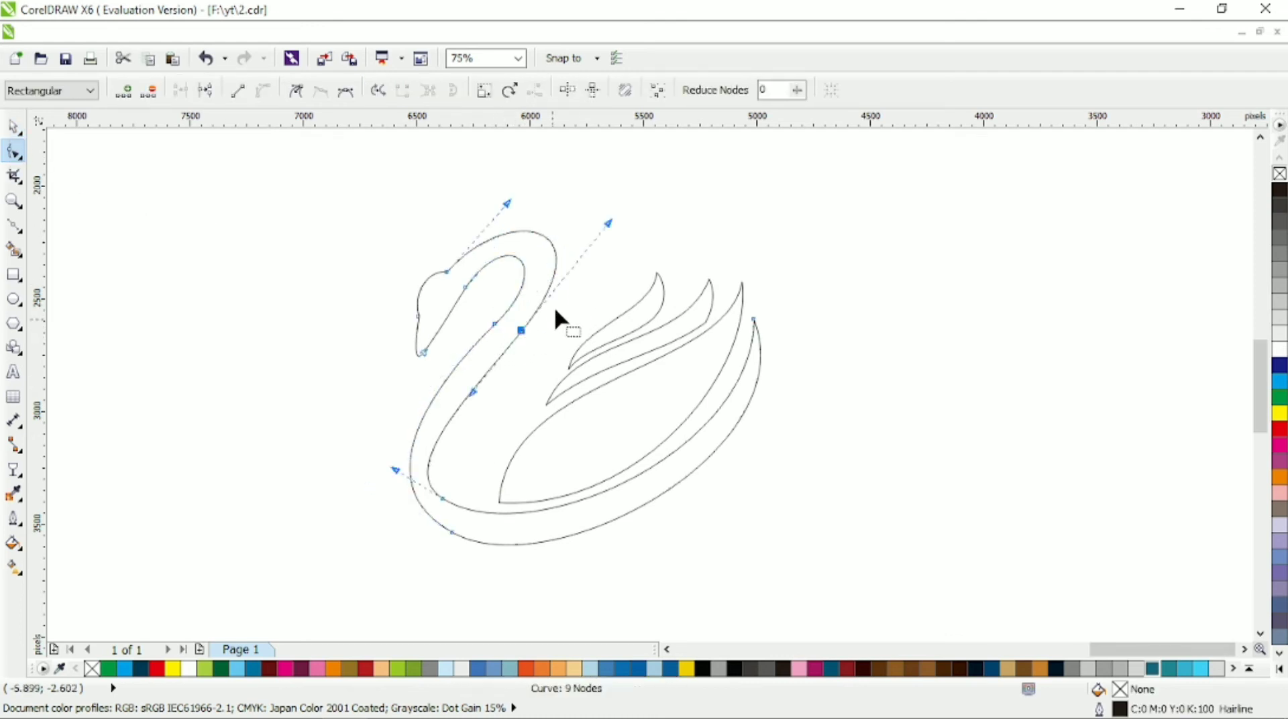
left_click(602, 259)
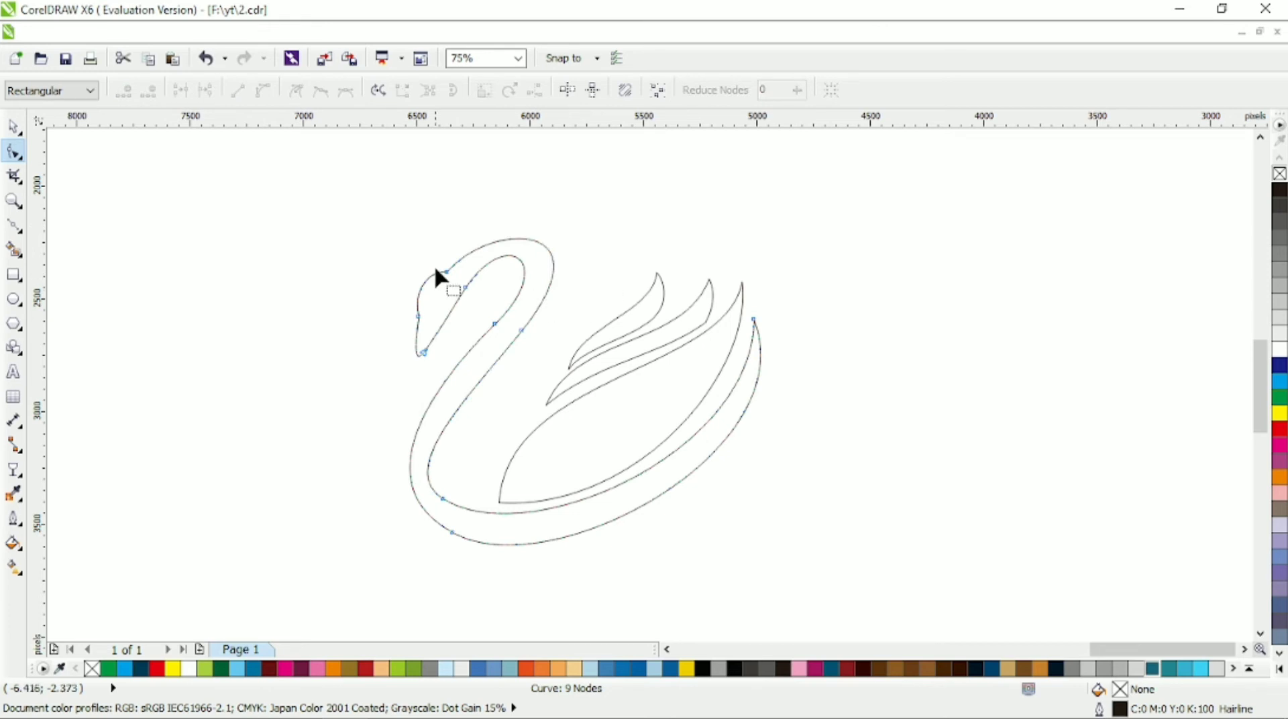
left_click_drag(438, 269, 509, 220)
left_click_drag(606, 224, 603, 239)
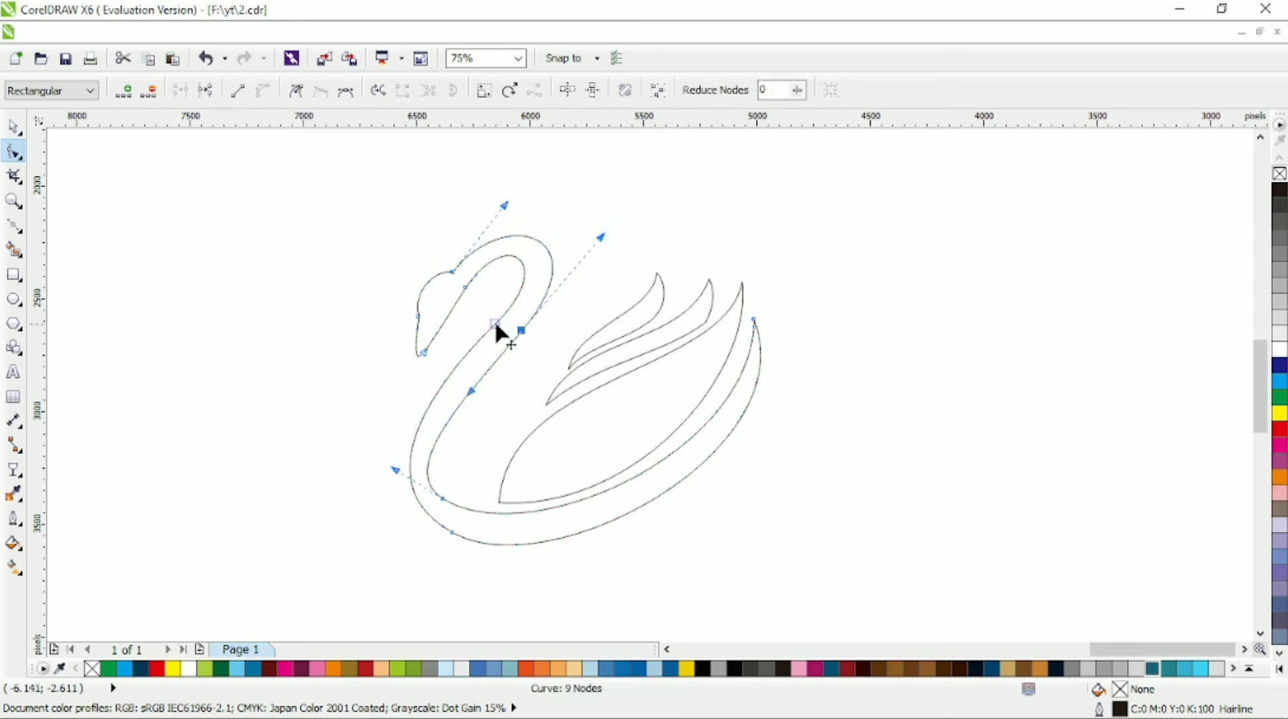
left_click(397, 282)
Rotate the three wing shapes together about 1.5 degrees clockwise and reposition them slightly within the body.
left_click(13, 128)
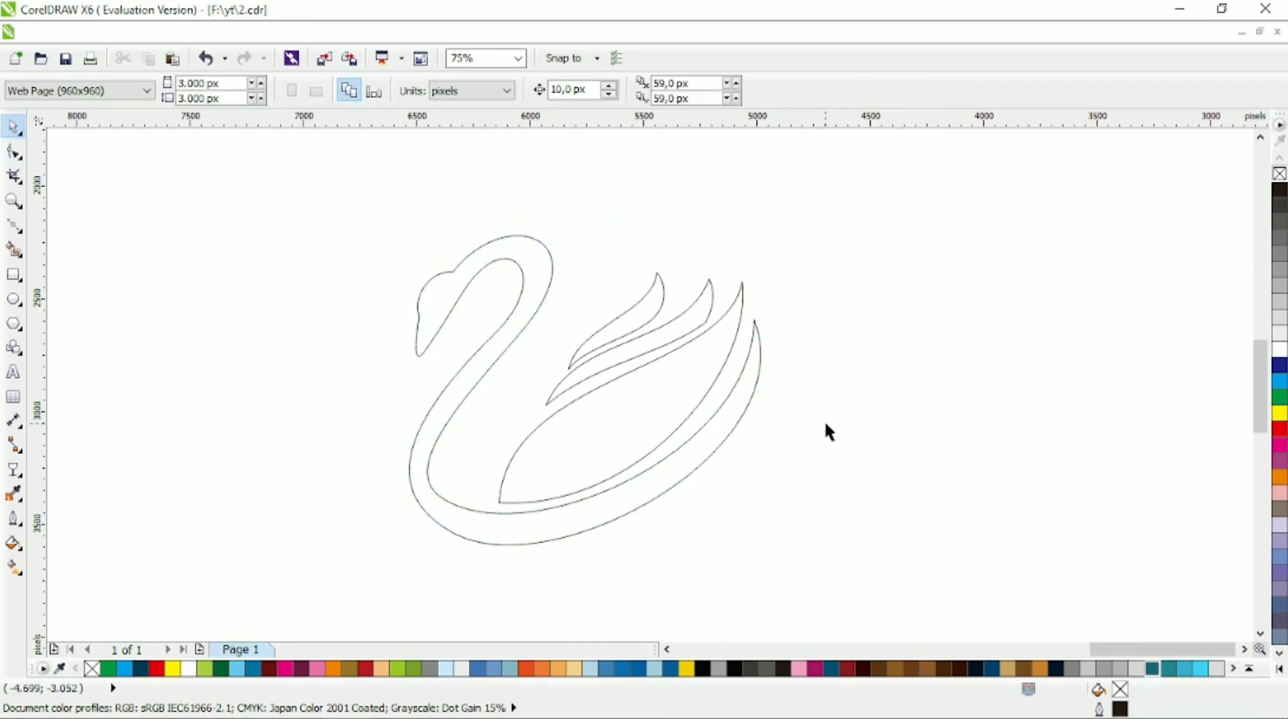
left_click_drag(825, 208, 490, 526)
left_click(724, 408)
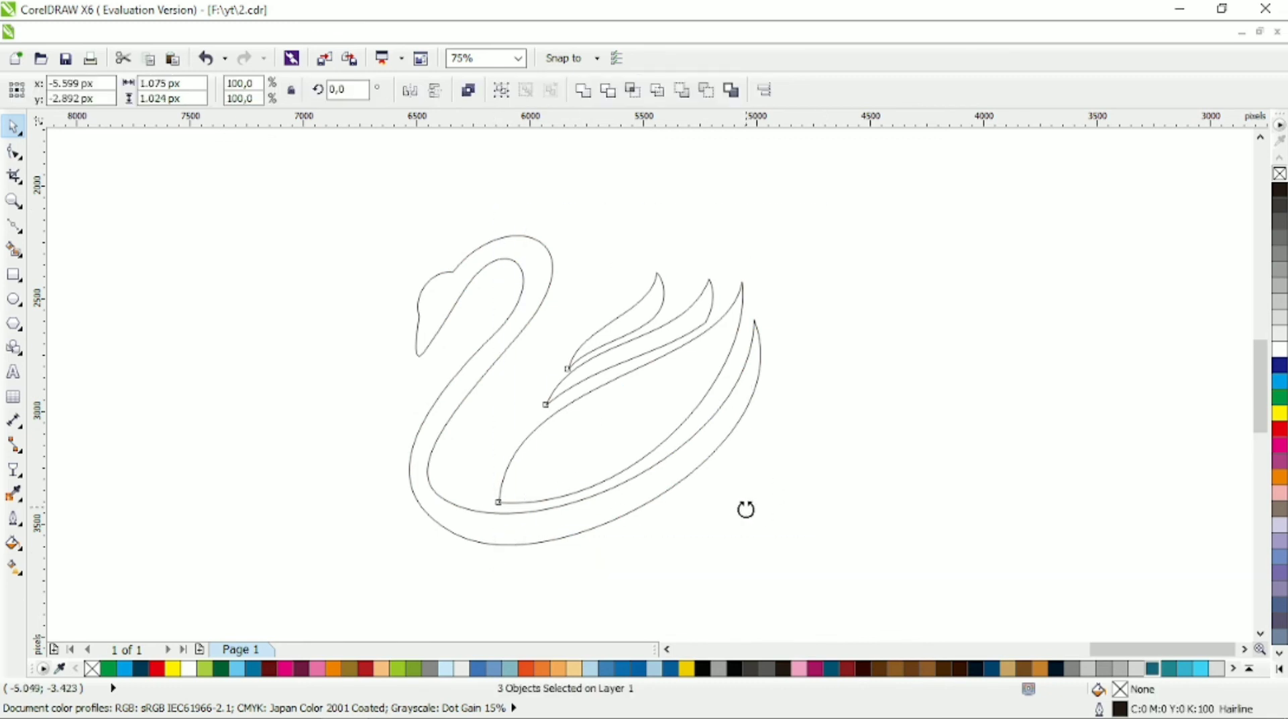
left_click(707, 394)
left_click(690, 345)
Pull the base points of the middle and upper feathers down and refine their curves to even the gaps between wing shapes.
scroll(625, 359, "up", 2)
left_click(575, 422)
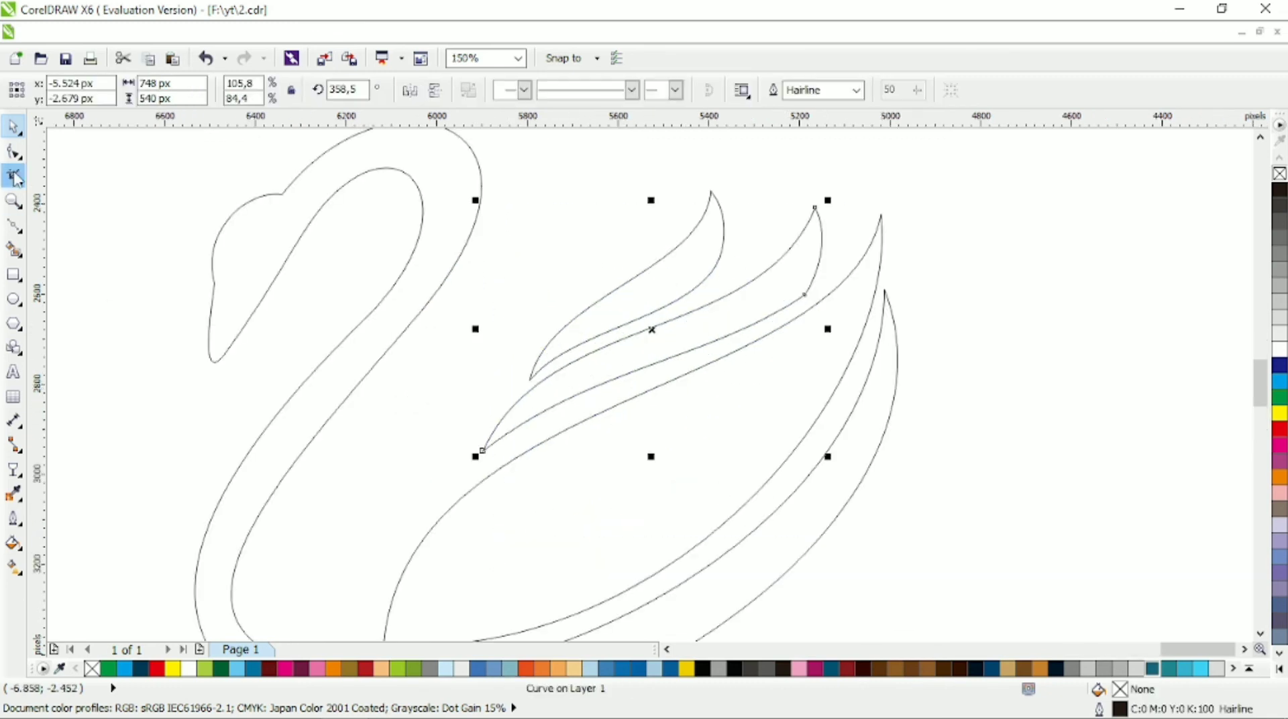
key("F10")
left_click_drag(483, 450, 478, 474)
left_click(570, 388)
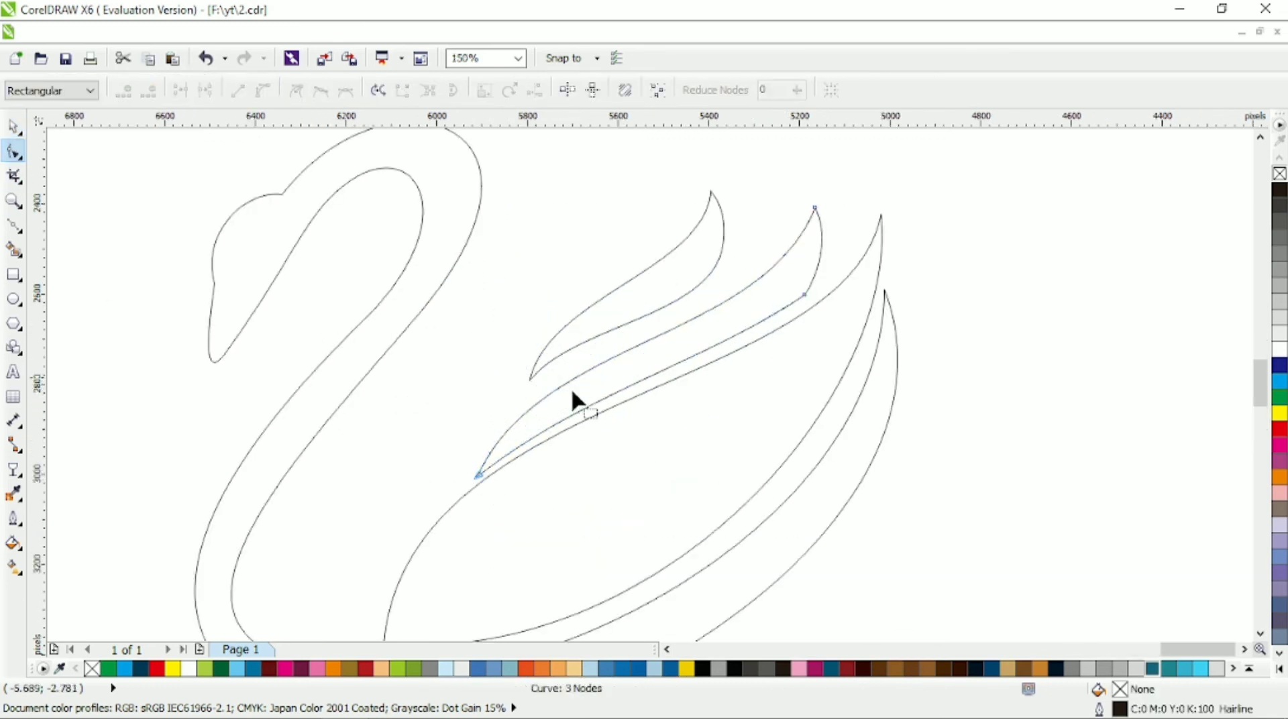
left_click(478, 473)
left_click(537, 380)
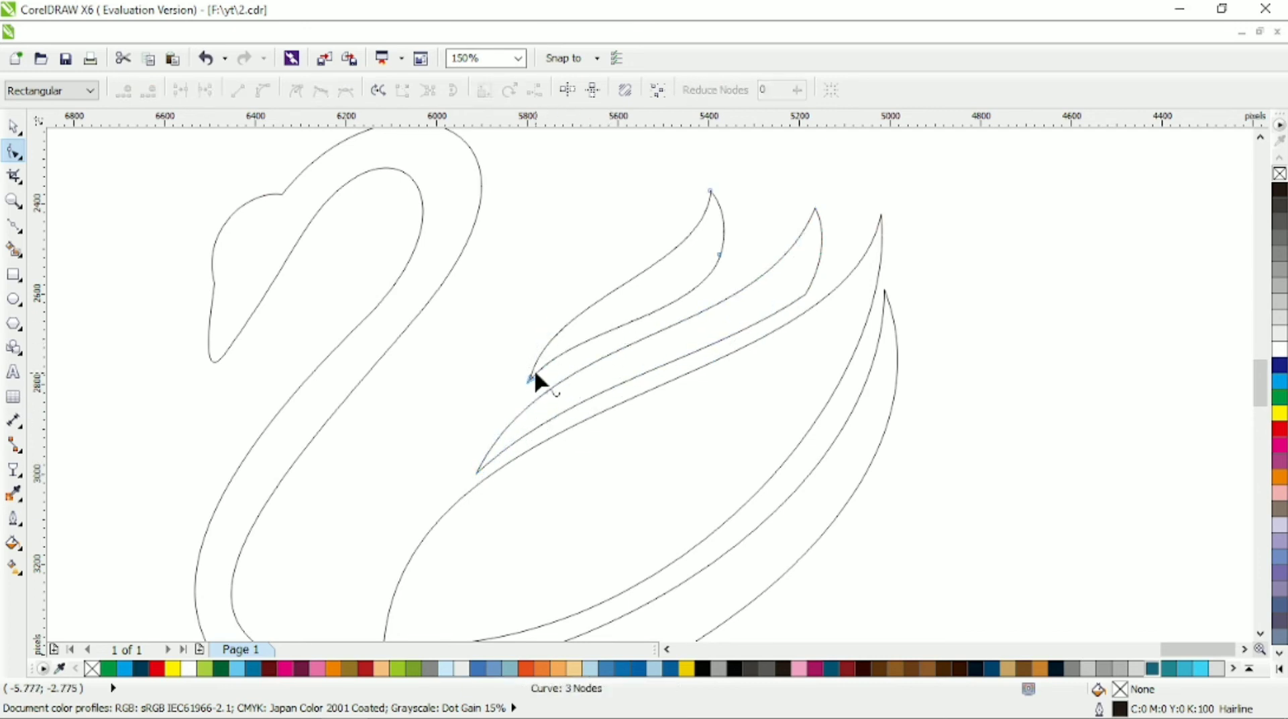
left_click_drag(538, 379, 541, 396)
left_click_drag(579, 342, 579, 339)
scroll(578, 342, "down", 2)
Give the swan's body a diagonal linear gradient from dark blue C100 M81 Y54 K20 to light blue, and remove its outline.
key("space")
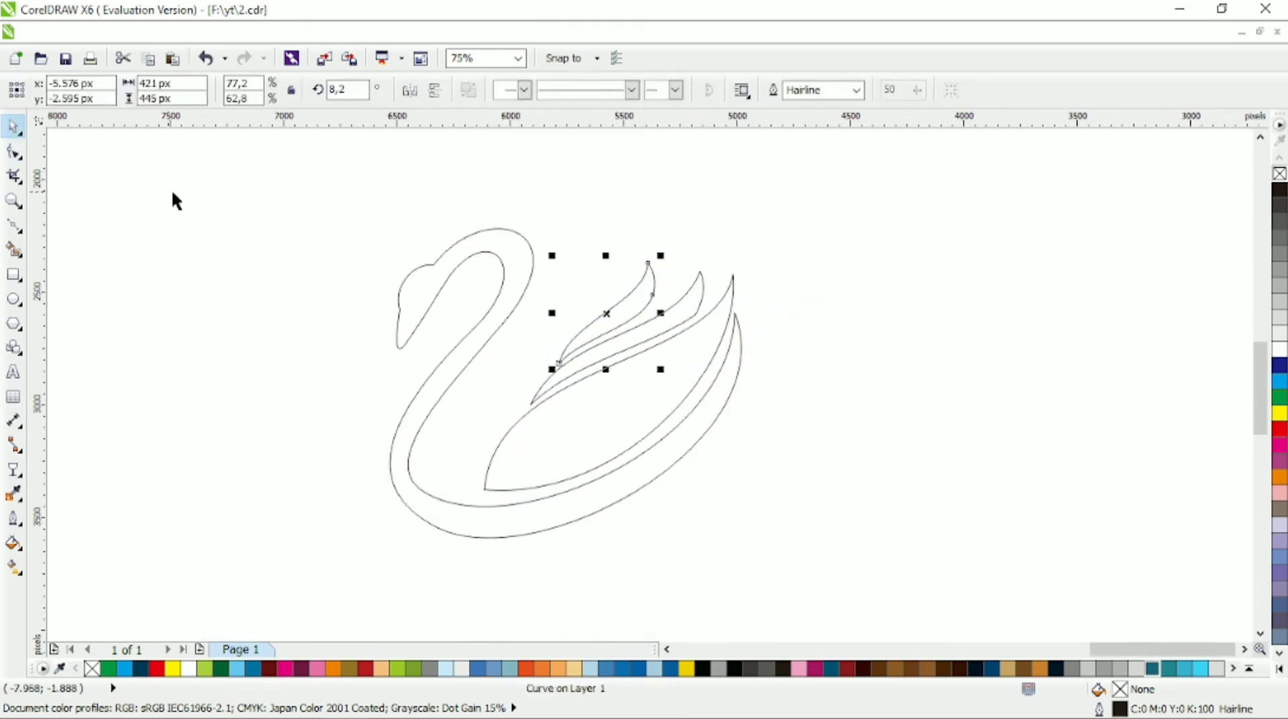
left_click(143, 669)
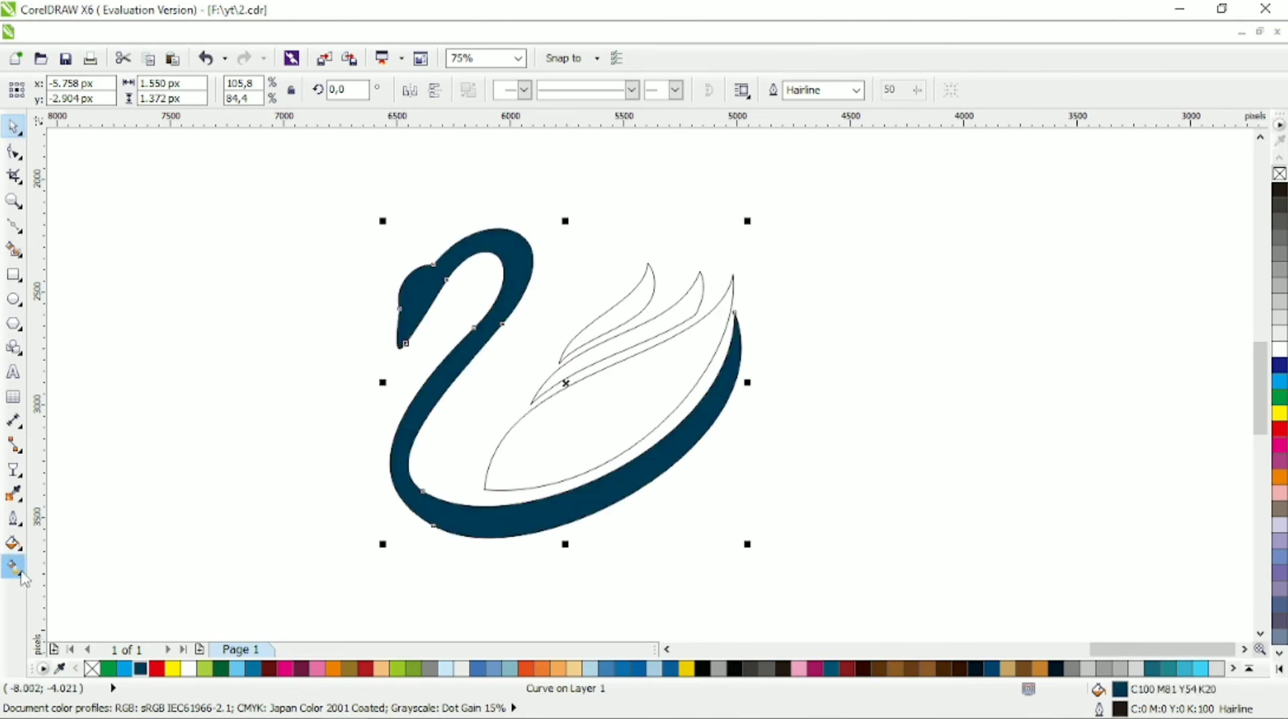
right_click(92, 674)
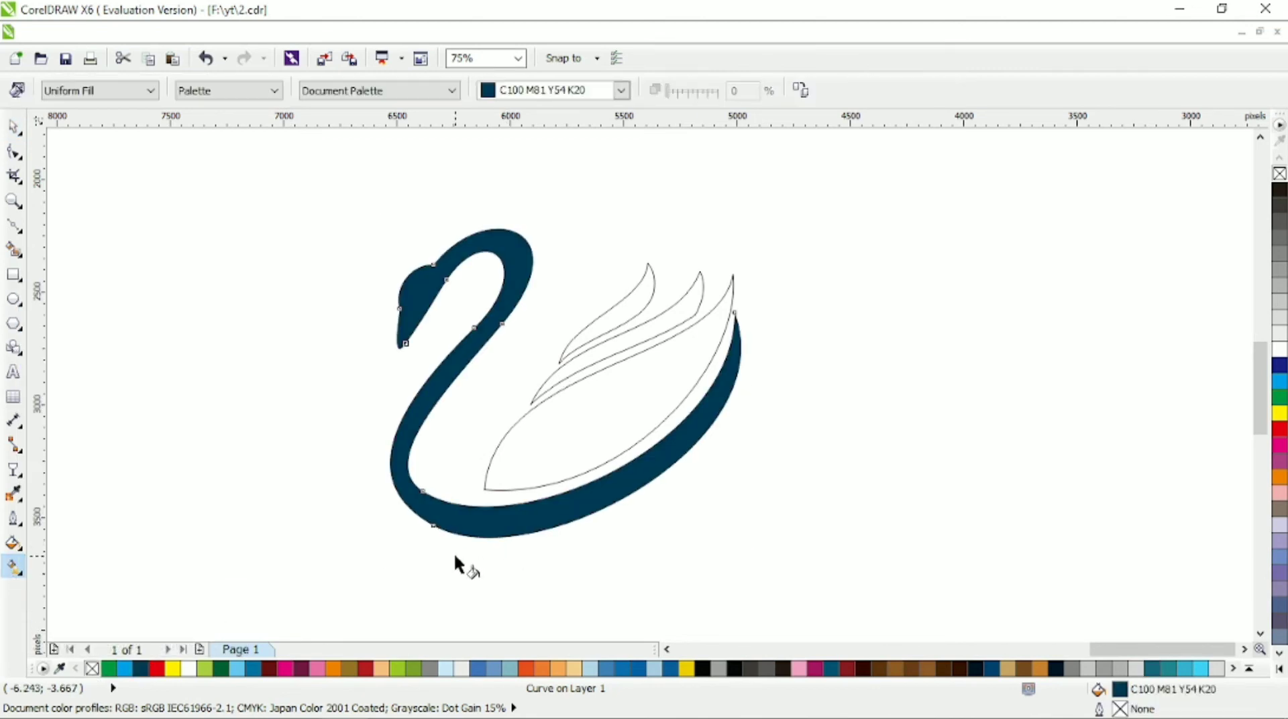
left_click_drag(455, 565, 460, 273)
left_click_drag(331, 541, 606, 251)
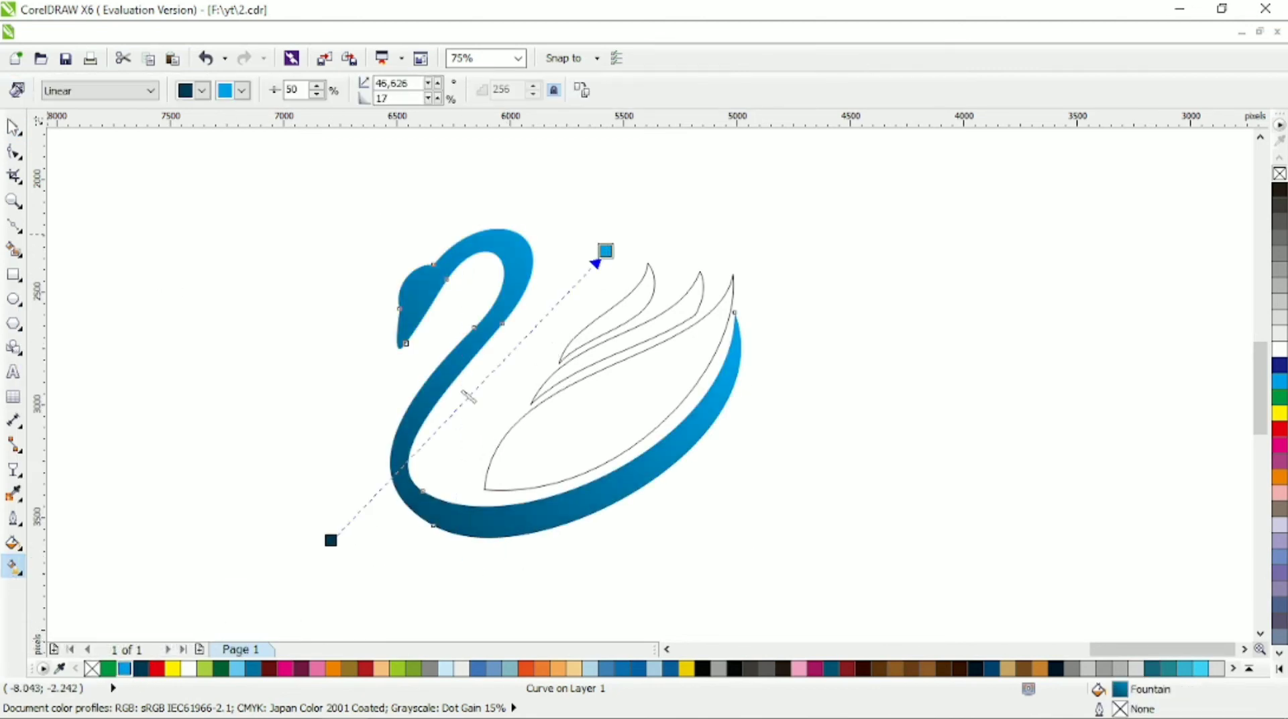
Fill the large wing shape with teal #238691.
key("space")
left_click(557, 477)
left_click(1168, 669)
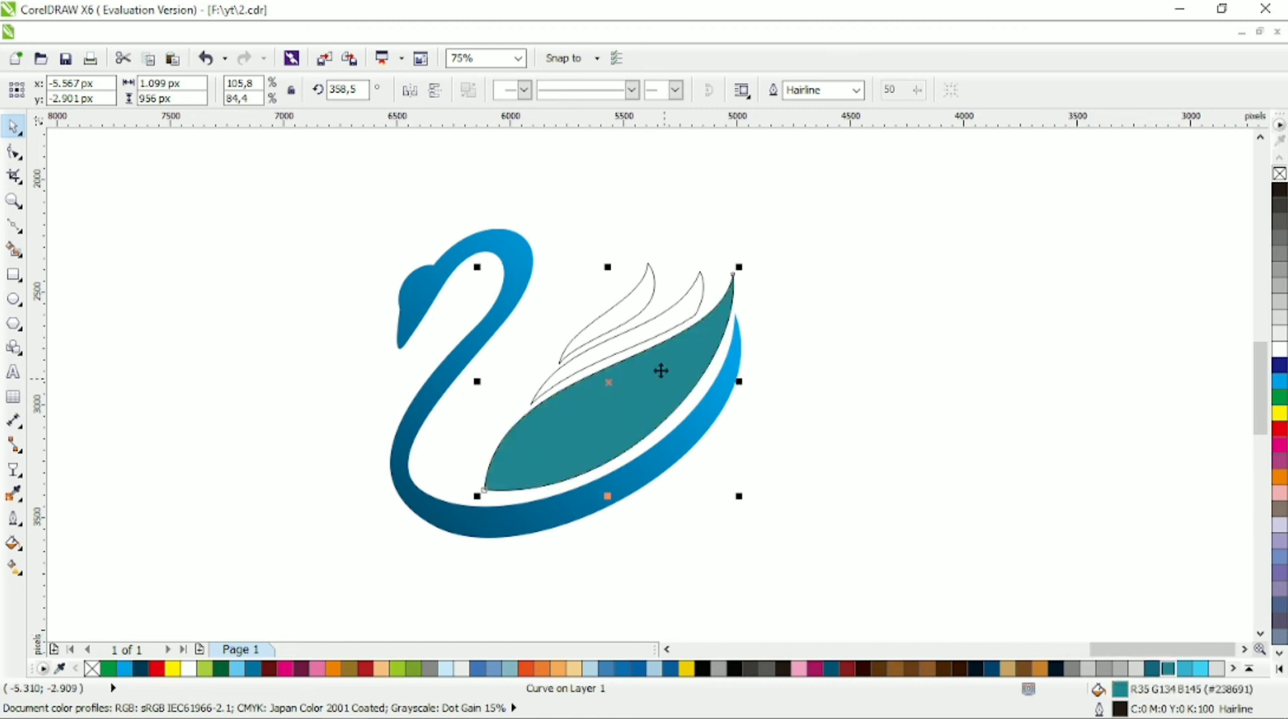
Fill the large wing with blue C88 M47 Y22 K0, the middle feather with Cyan and the upper feather with light blue.
left_click(254, 669)
key("Tab")
left_click(125, 669)
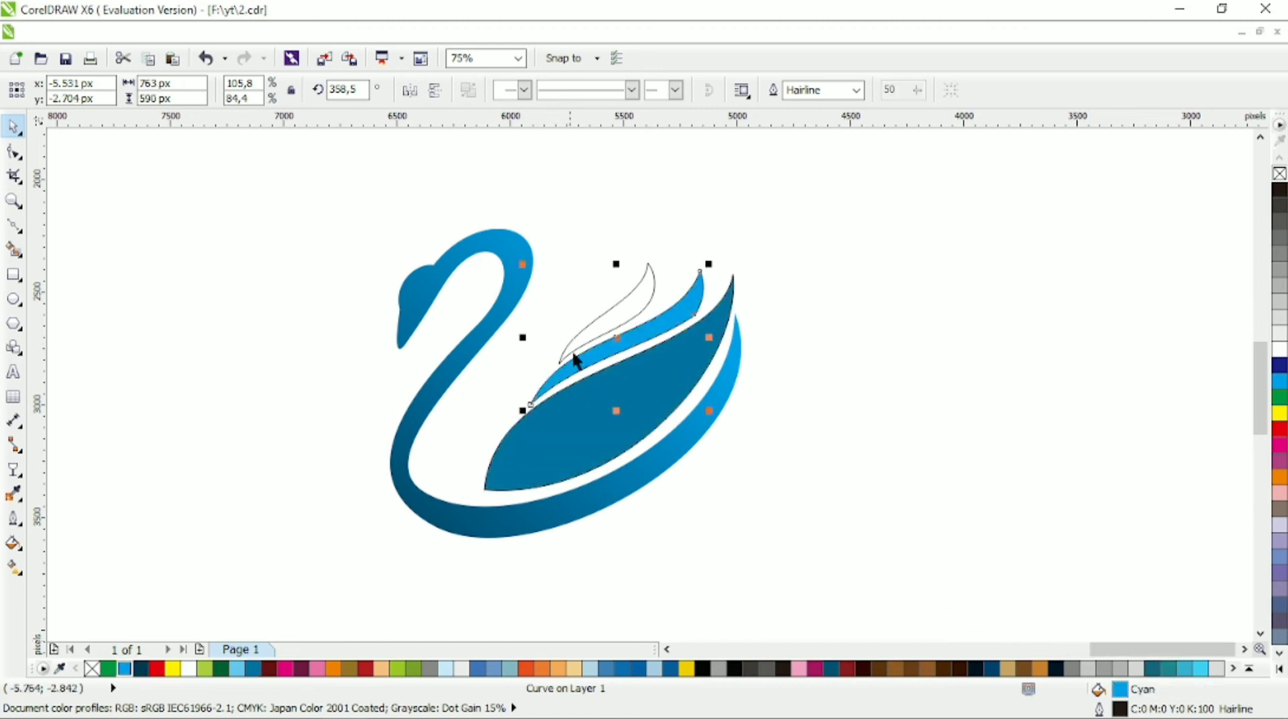
key("Tab")
left_click(526, 442)
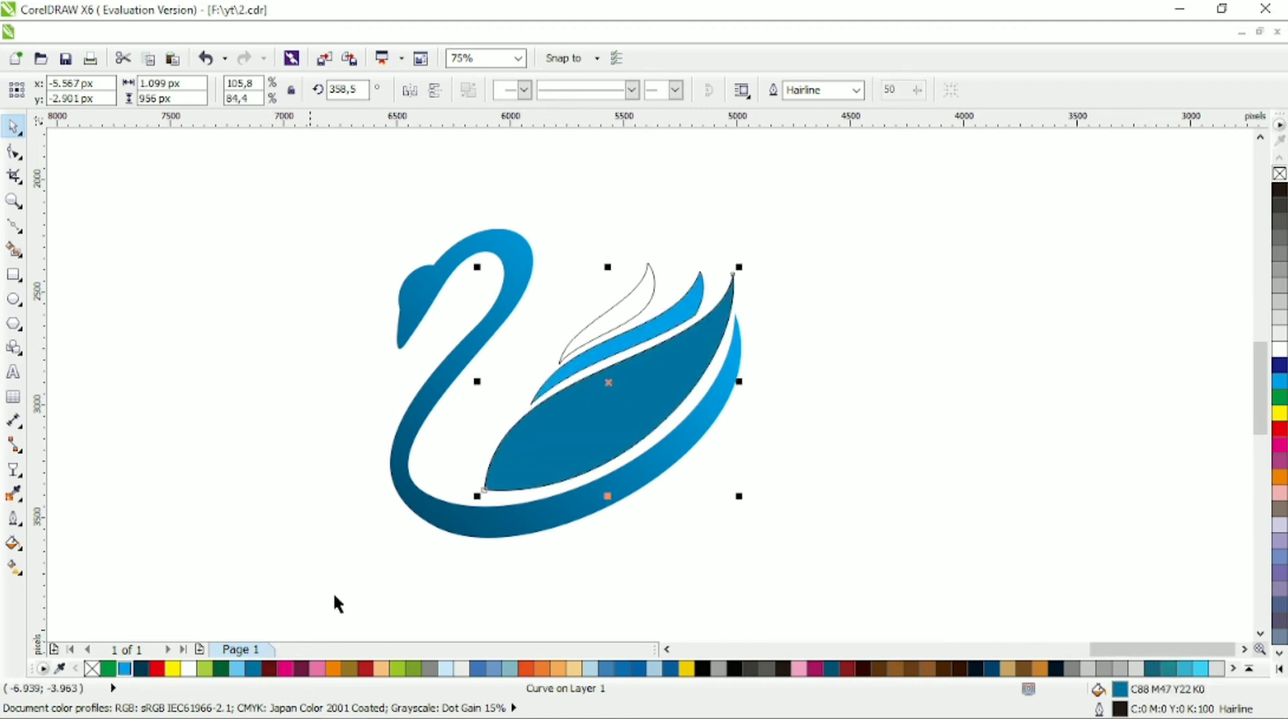
left_click(566, 357)
left_click(237, 669)
Remove the outlines from all the swan shapes.
left_click(311, 247)
left_click_drag(308, 195, 857, 572)
left_click(1098, 321)
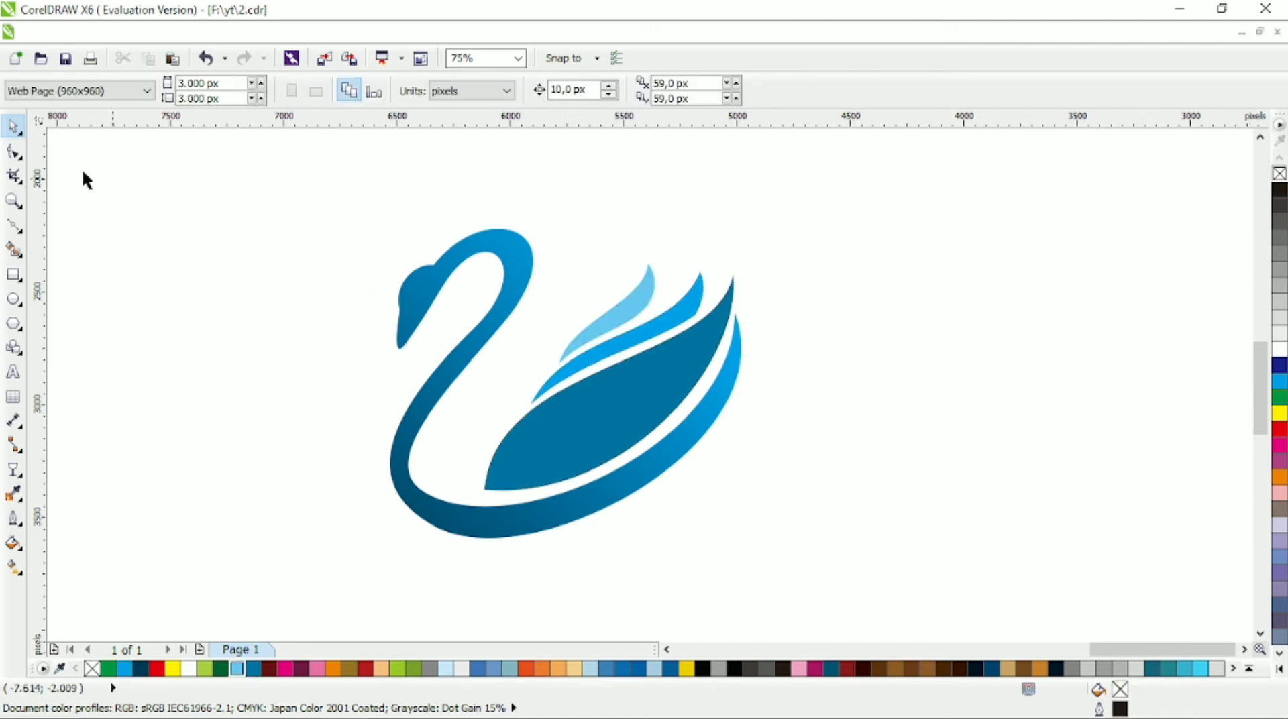
Reshape the body curve so the tail end tapers thinner and the lower neck and neck bend become thicker.
left_click(14, 151)
left_click(738, 322)
left_click_drag(739, 322, 734, 447)
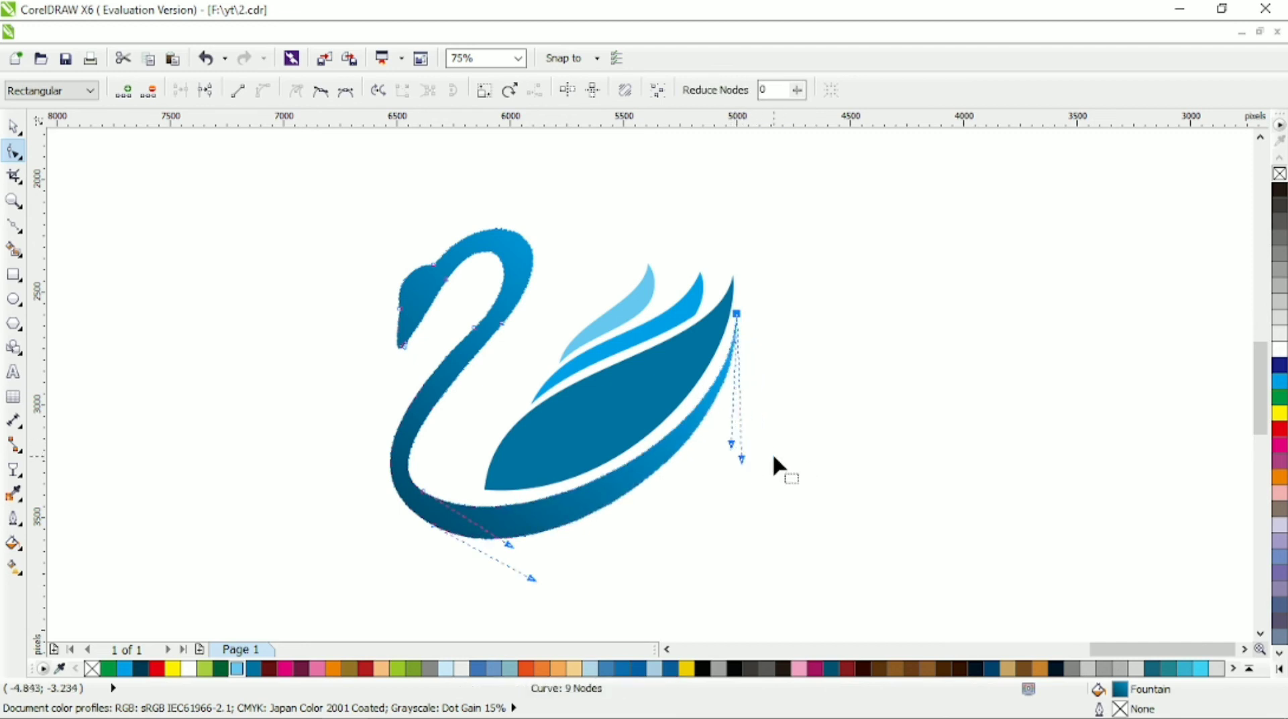
left_click(451, 491)
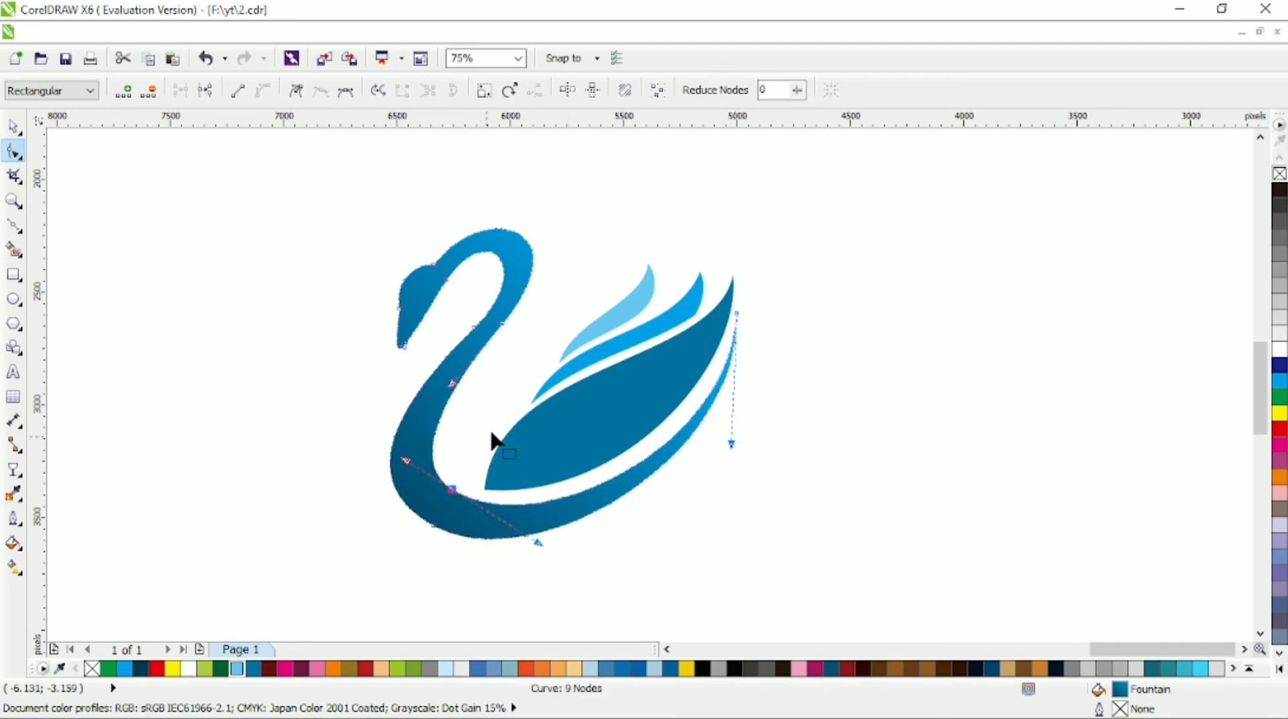
left_click(510, 327)
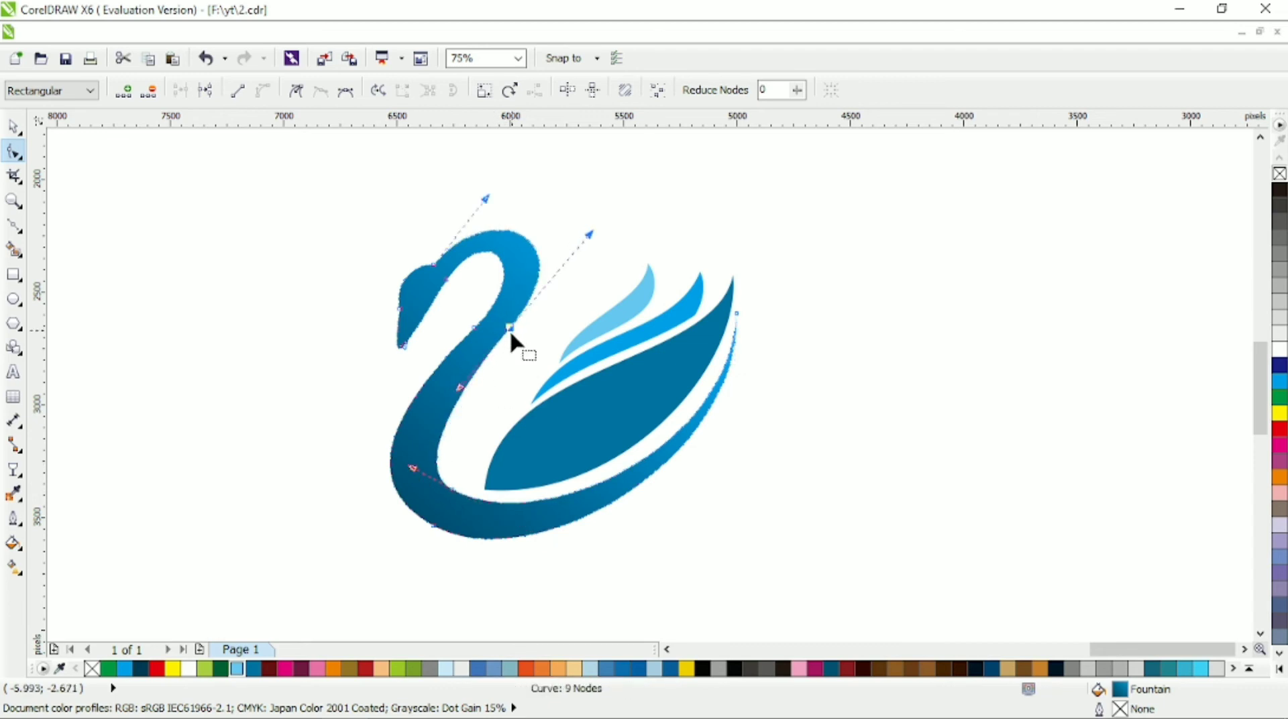
Group the body, wing and two feathers into one swan object.
key("space")
key("Escape")
scroll(651, 329, "down", 2)
left_click_drag(571, 415, 581, 404)
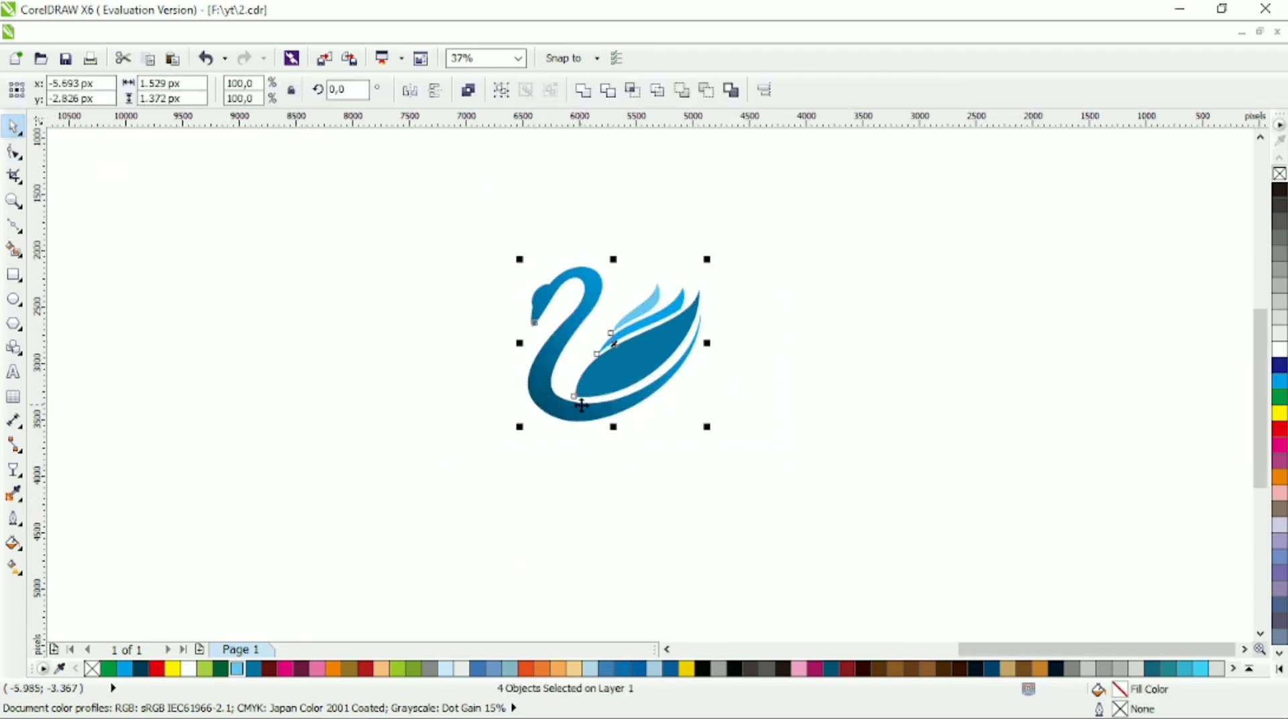
key("ctrl+g")
left_click(858, 404)
Add the artistic text THE SWAN below the swan.
left_click(13, 372)
left_click(495, 481)
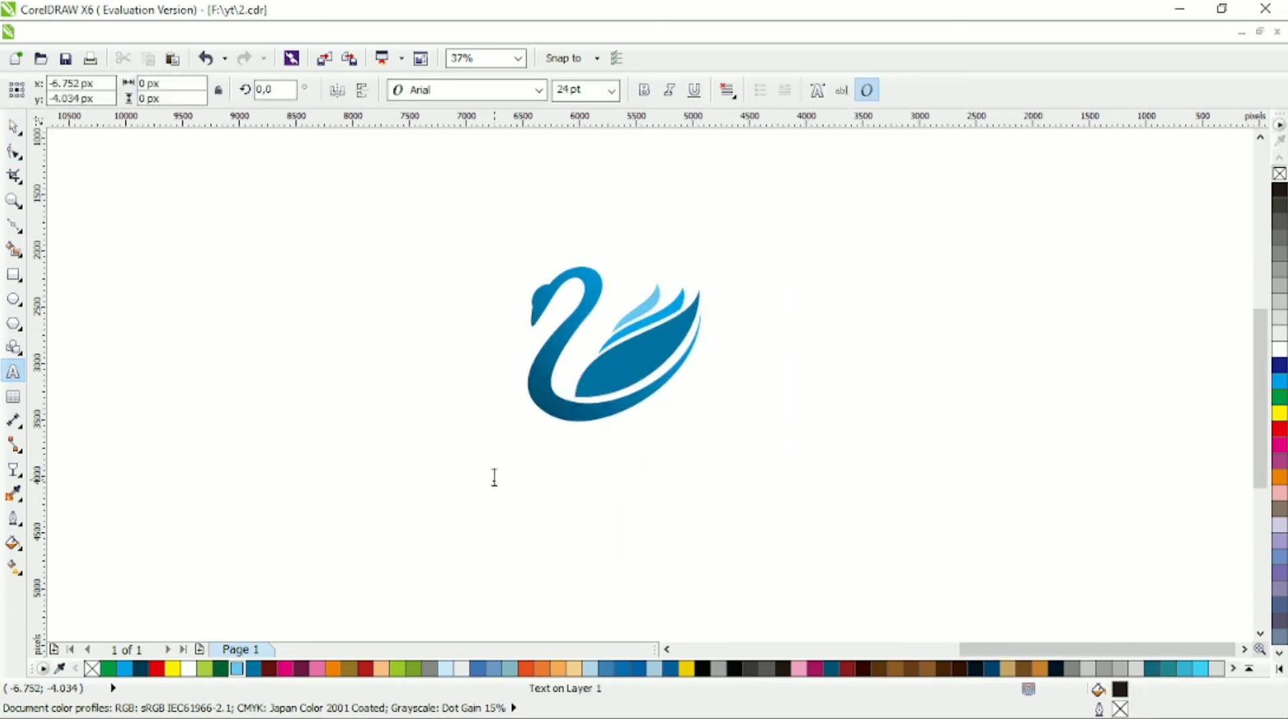
type("THE SWAN")
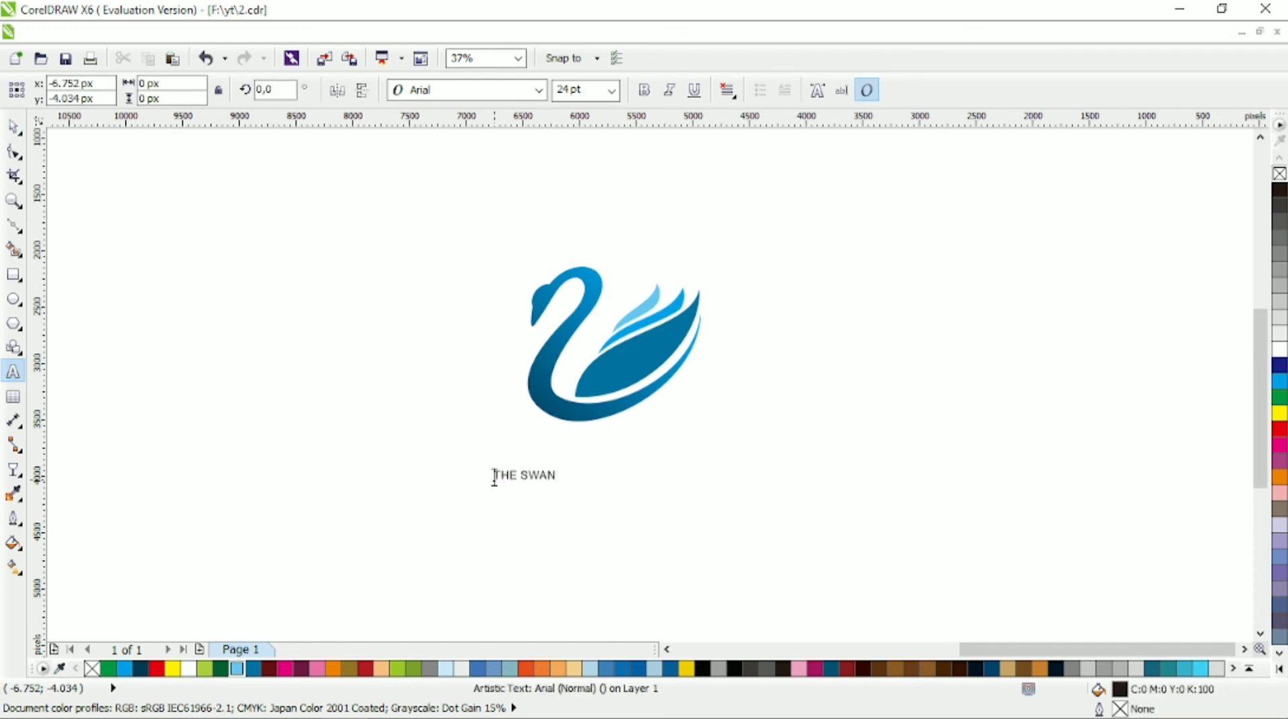
key("ctrl+space")
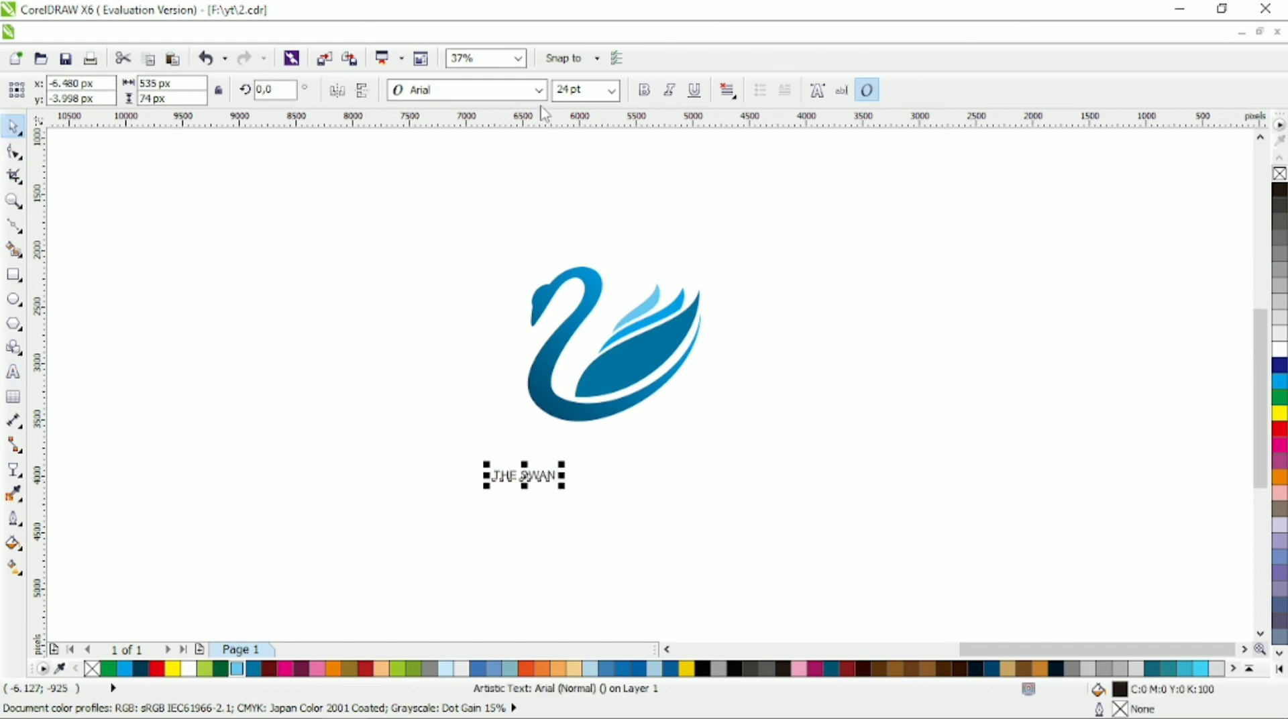
Set the font of the THE SWAN text to Calibri Light.
left_click(540, 91)
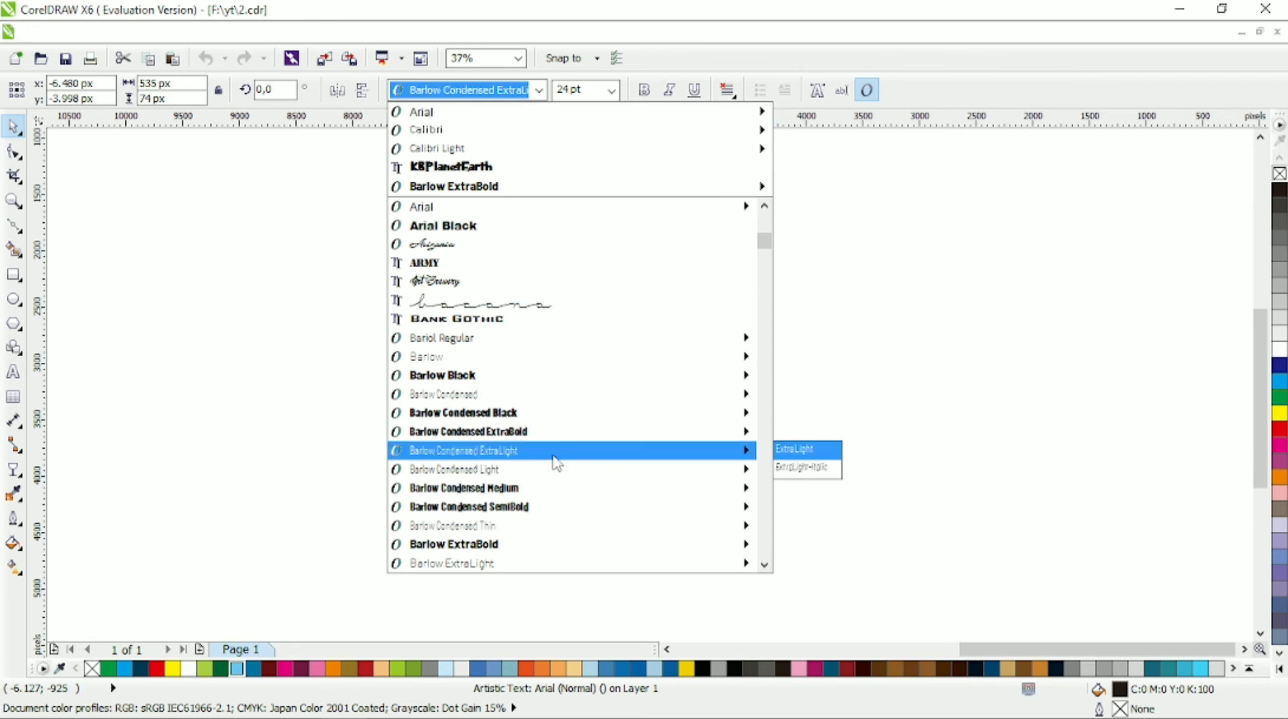
scroll(554, 456, "up", 3)
scroll(557, 463, "up", 6)
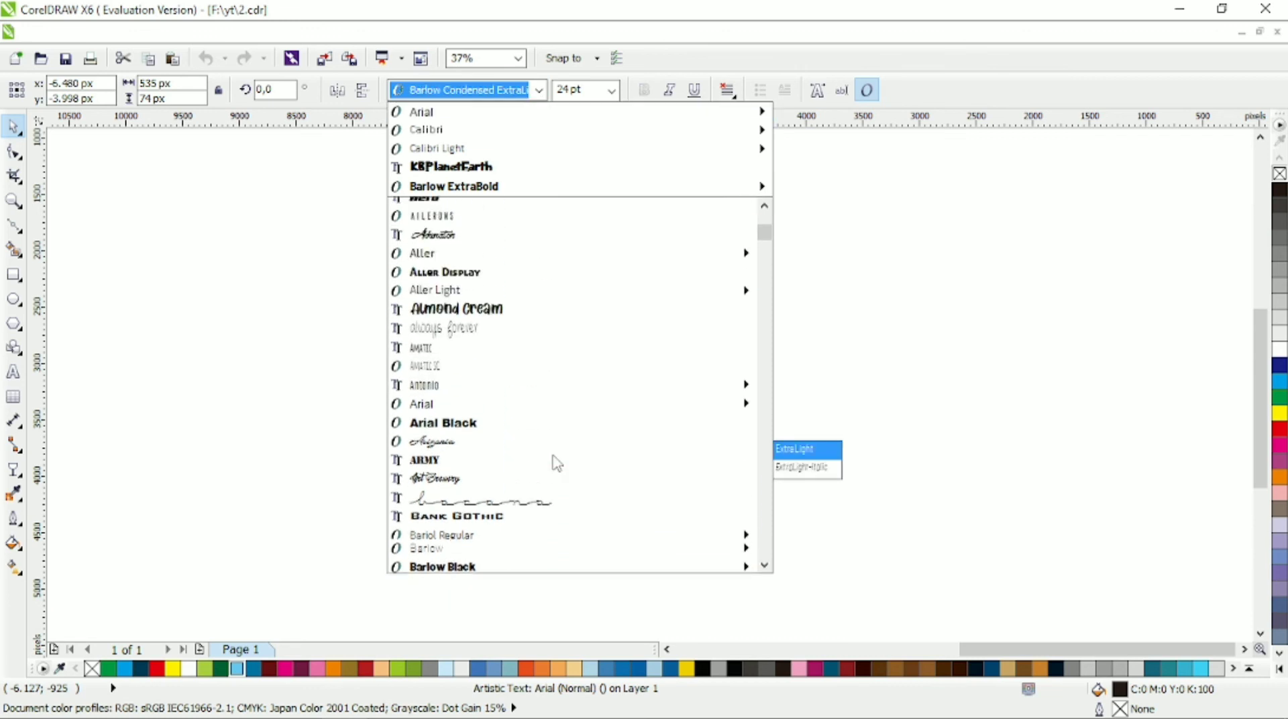
scroll(557, 463, "down", 12)
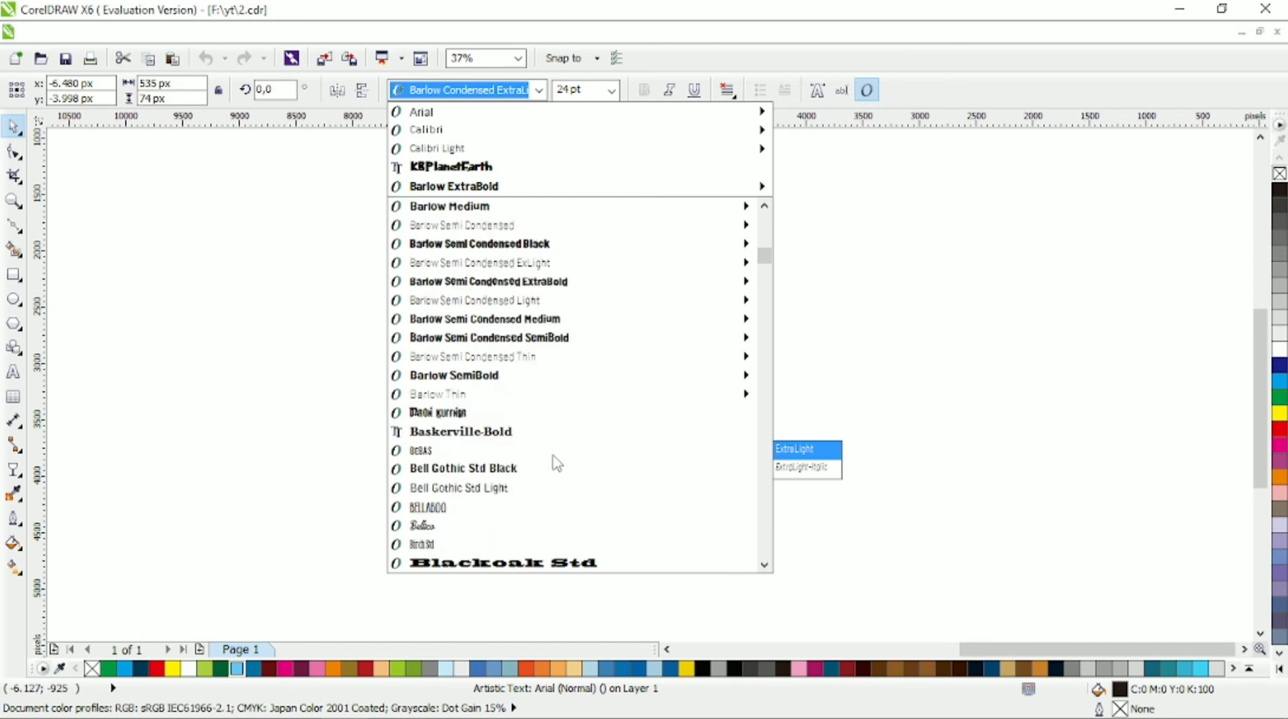
scroll(557, 463, "down", 4)
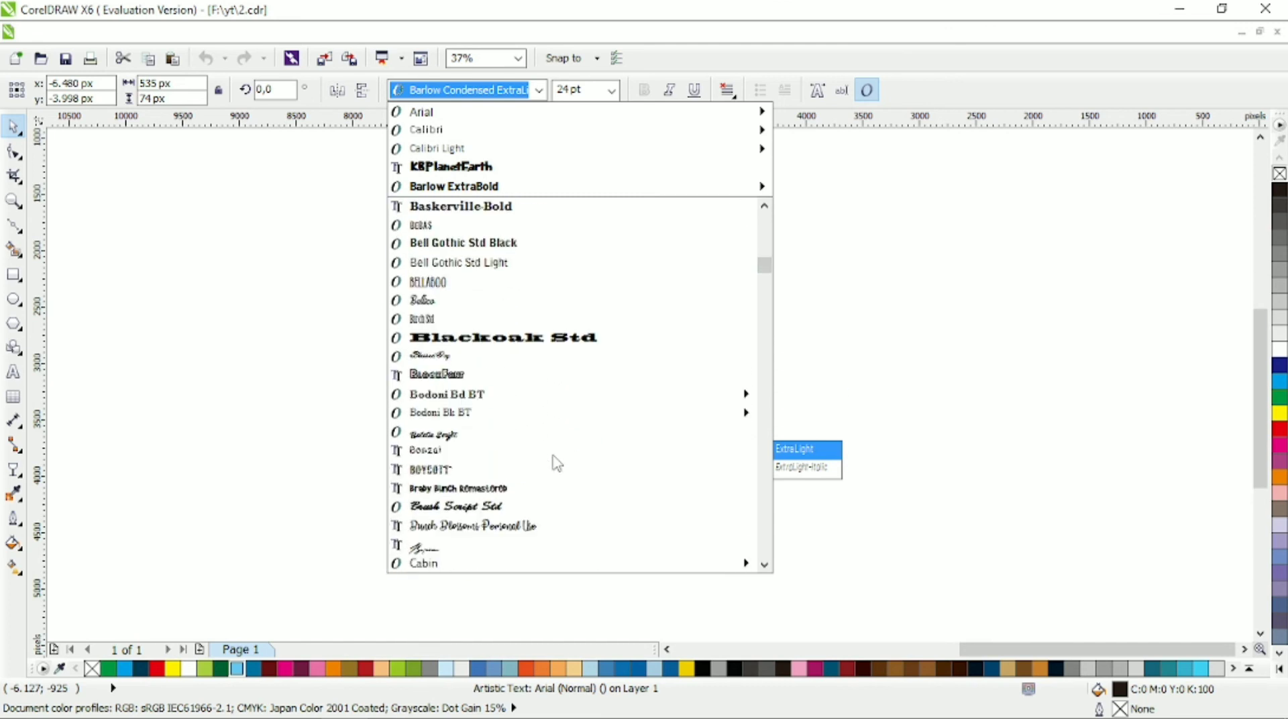
scroll(557, 463, "down", 4)
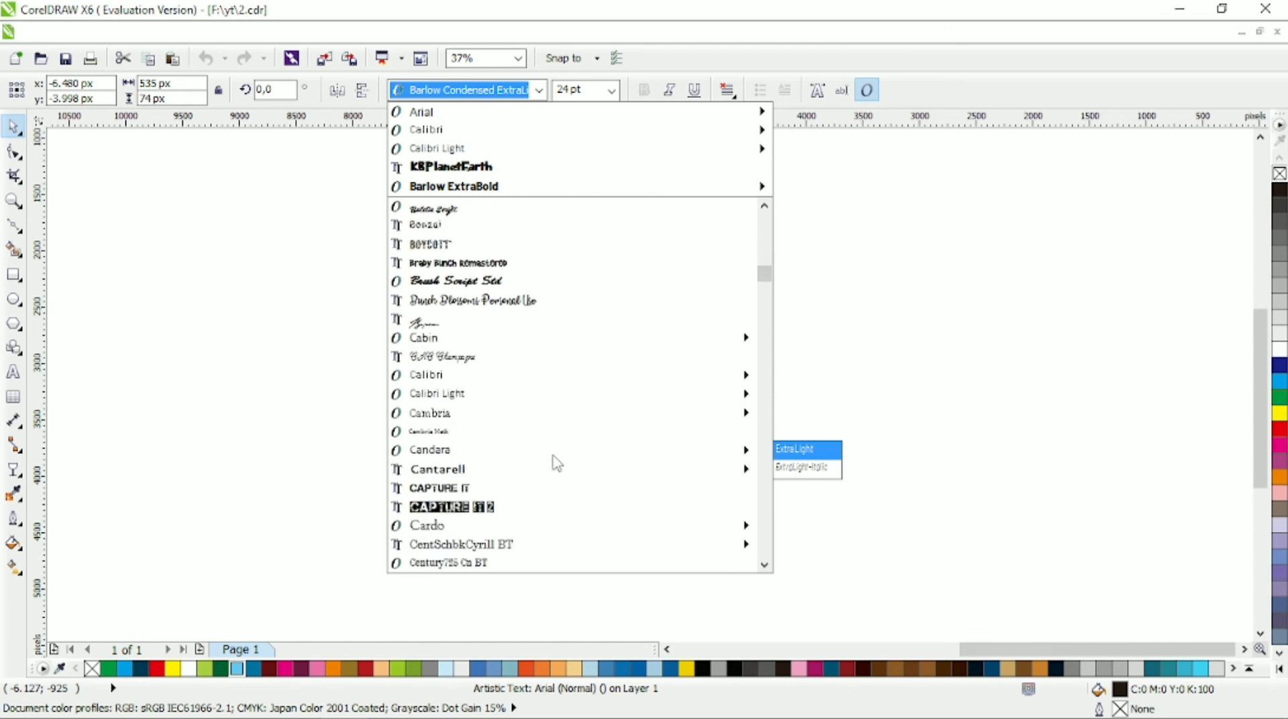
left_click(550, 402)
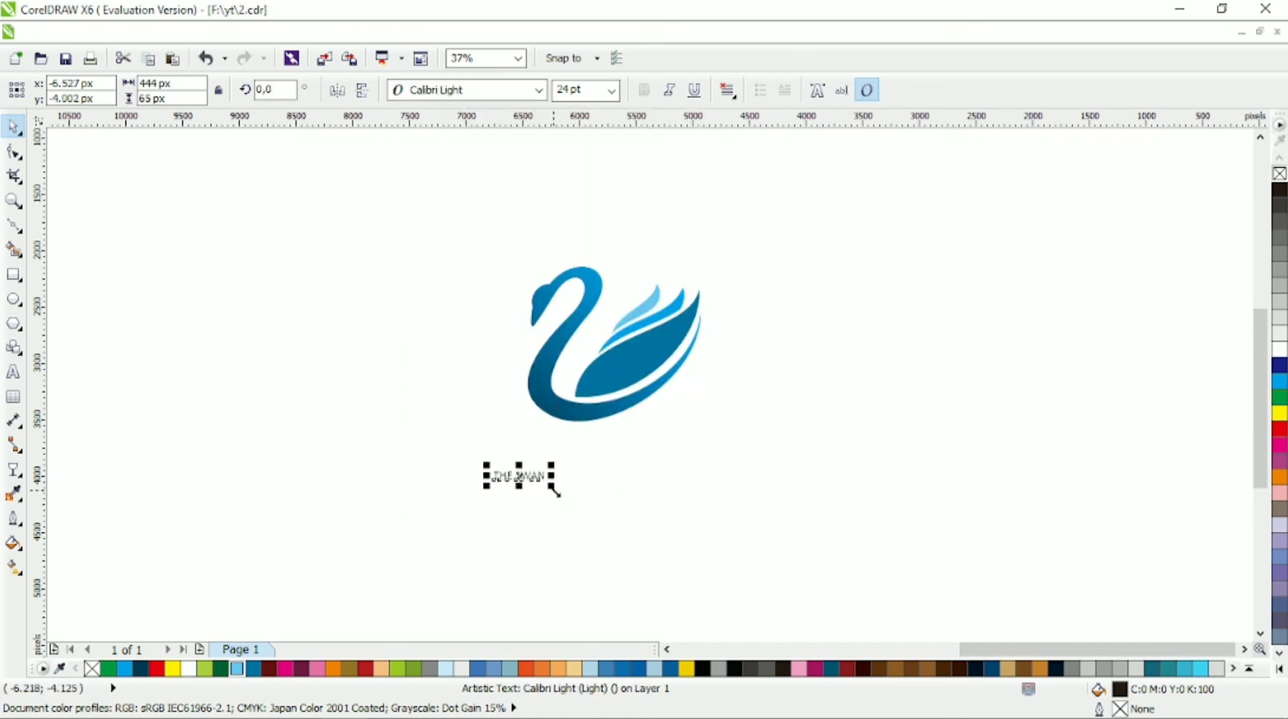
Enlarge THE SWAN to about 82 pt and widen its letter spacing so the line extends beyond both sides of the swan.
mouse_move(555, 493)
left_mouse_down()
mouse_move(675, 541)
mouse_move(742, 510)
left_mouse_up()
key("F10")
left_click(15, 128)
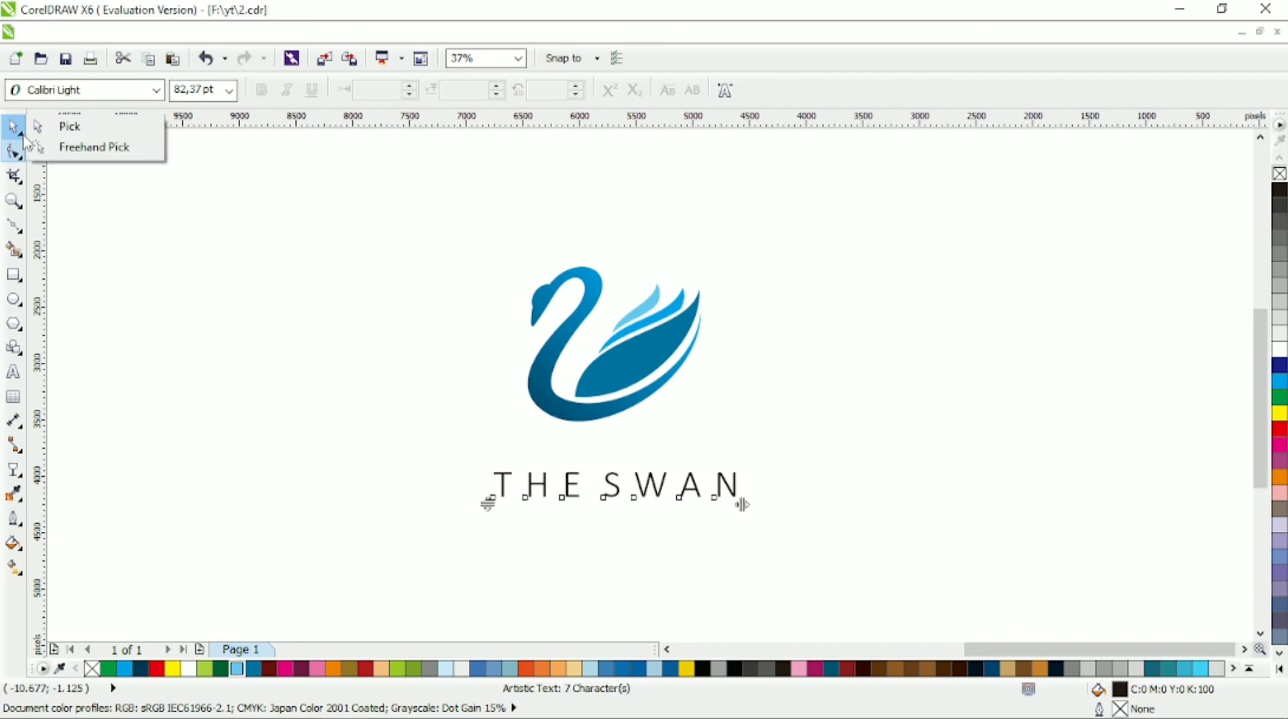
left_click(70, 127)
Duplicate the THE SWAN text directly beneath itself and replace the copy's wording with LOGO DESIGN.
left_click_drag(654, 488, 655, 529)
right_click(656, 530)
double_click(683, 527)
key("ctrl+a")
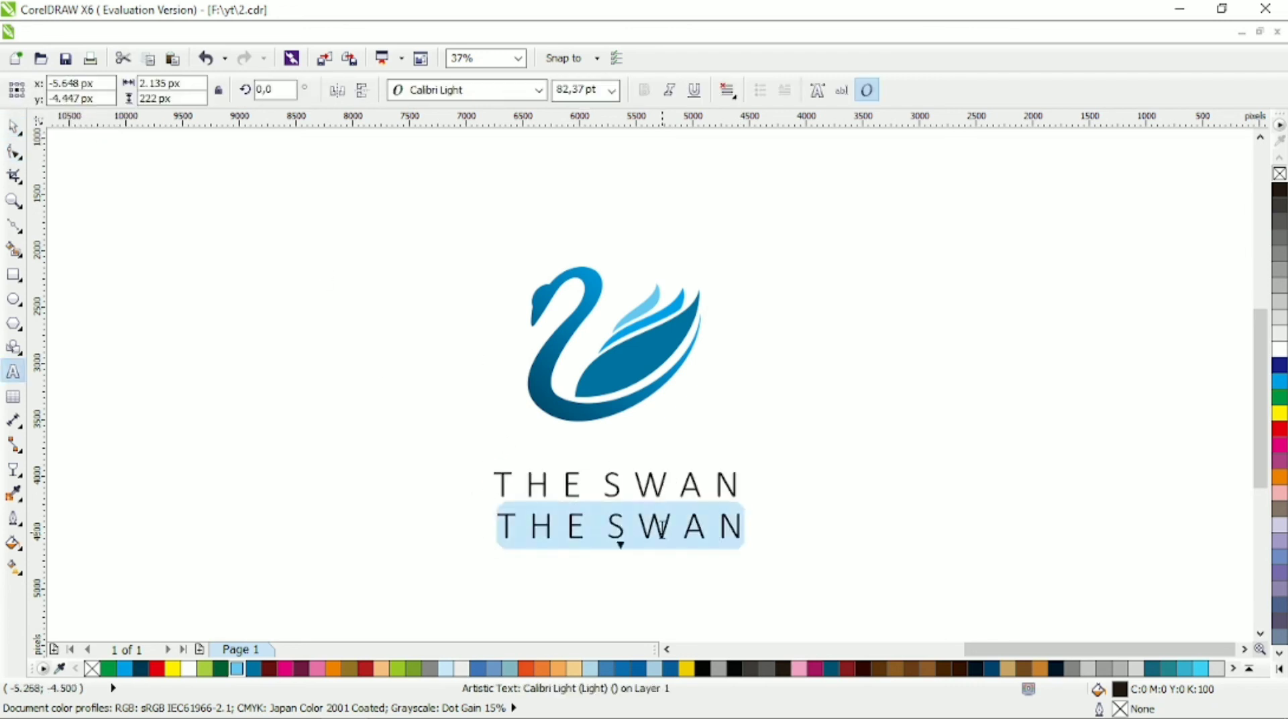
type("LOGO DESIGN")
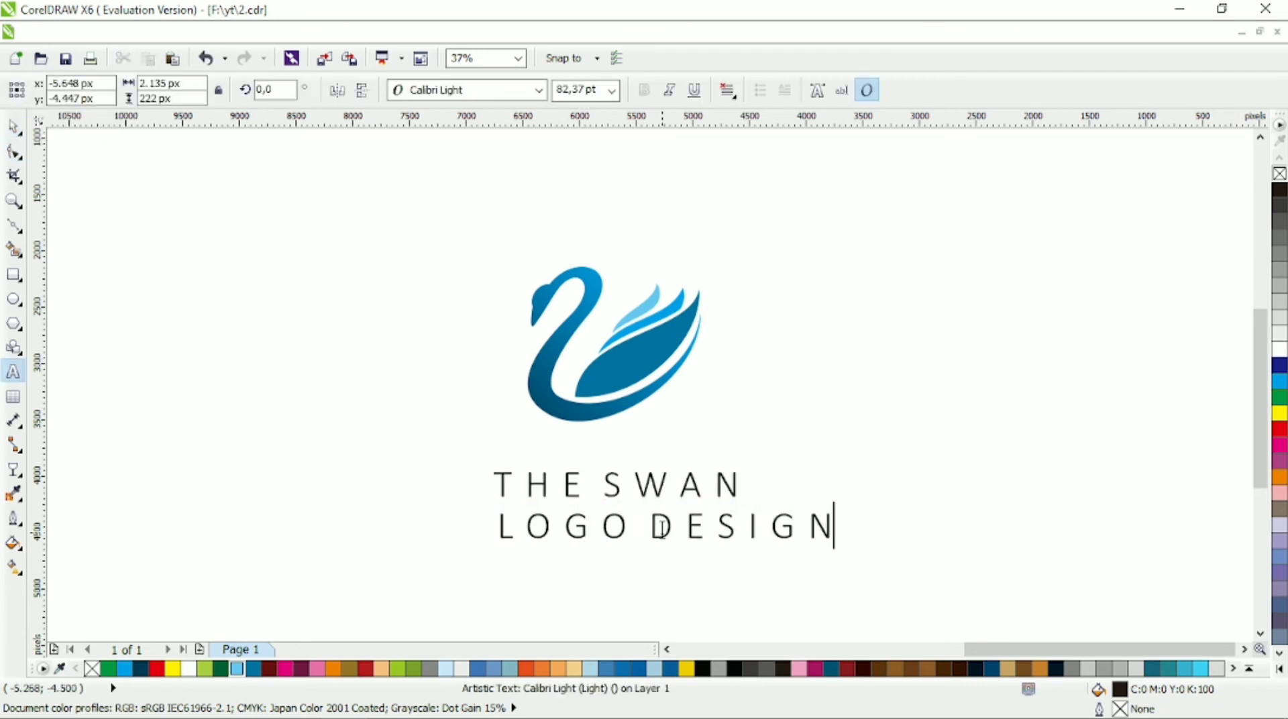
left_click(13, 126)
Format LOGO DESIGN in bold Calibri, shrink it to about 19 pt and widen its letter spacing.
left_click(539, 90)
left_click(541, 130)
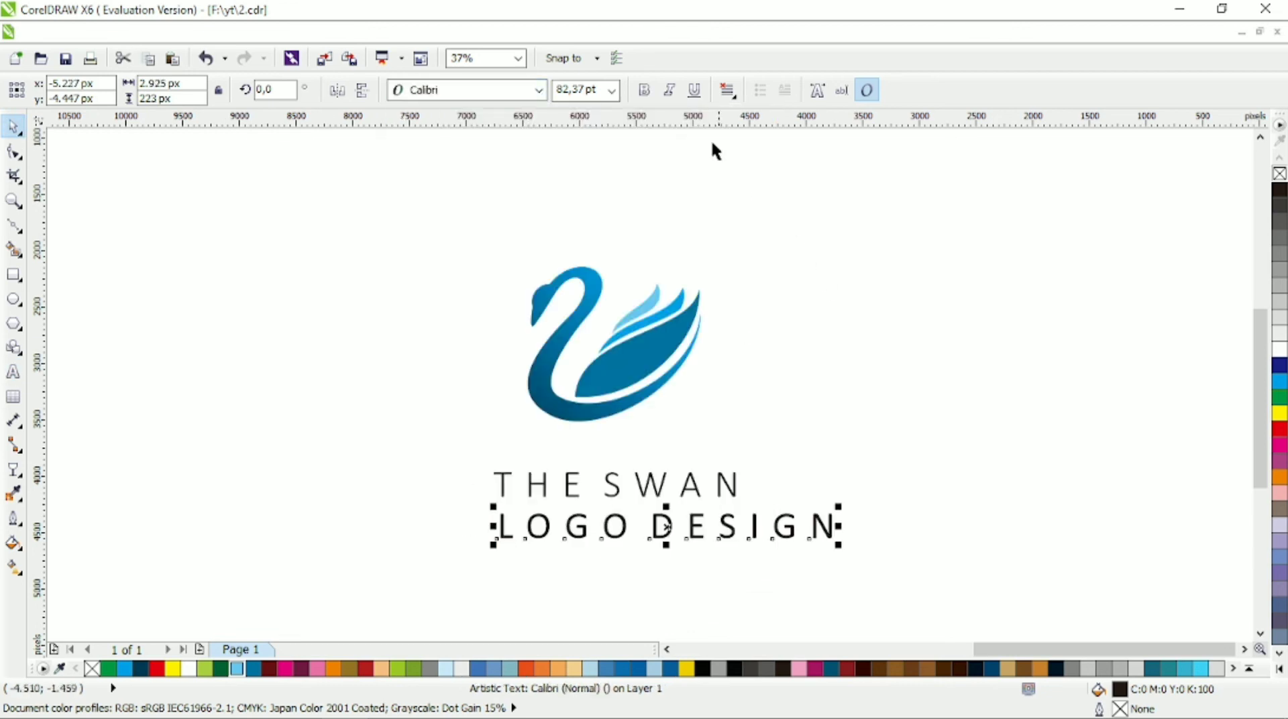
key("ctrl+b")
left_click_drag(840, 545, 585, 527)
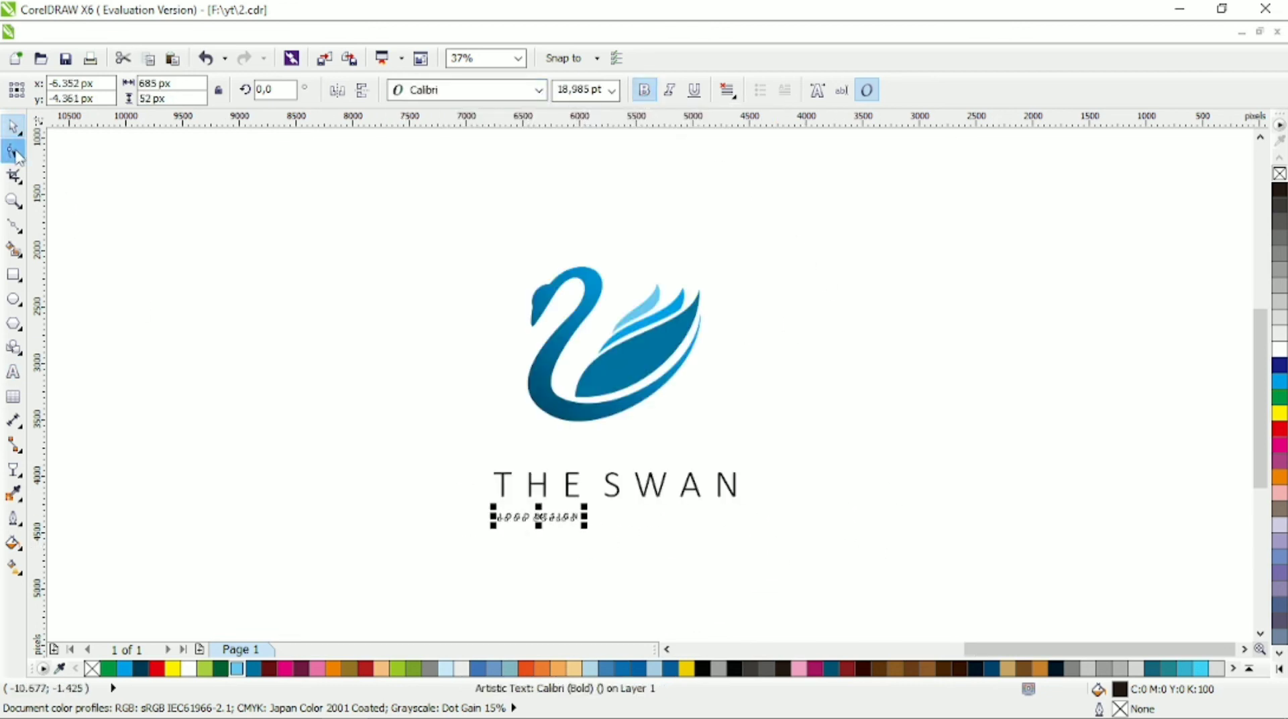
left_click(14, 153)
key("space")
Align the swan and both text lines to a common vertical centre axis.
left_click_drag(403, 201, 913, 547)
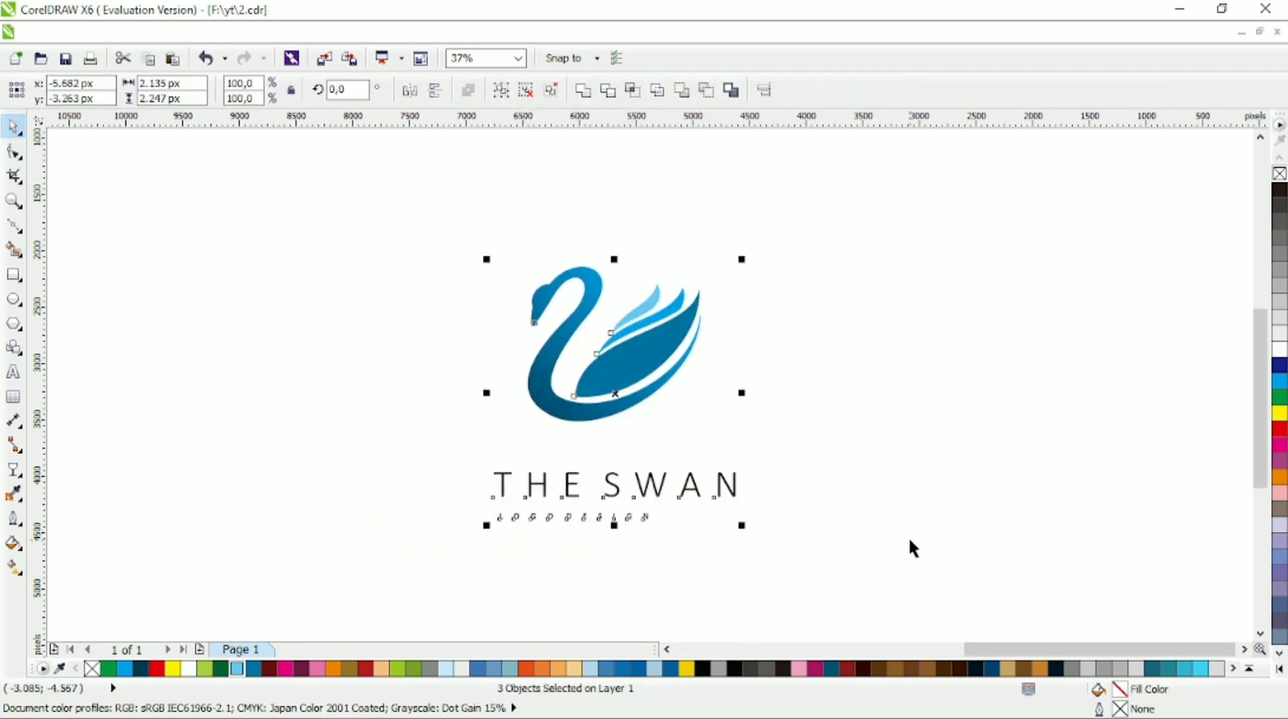
key("c")
key("Escape")
Move LOGO DESIGN slightly up towards THE SWAN and colour both text lines dark blue.
left_click_drag(669, 526, 670, 512)
left_click(655, 487, "shift")
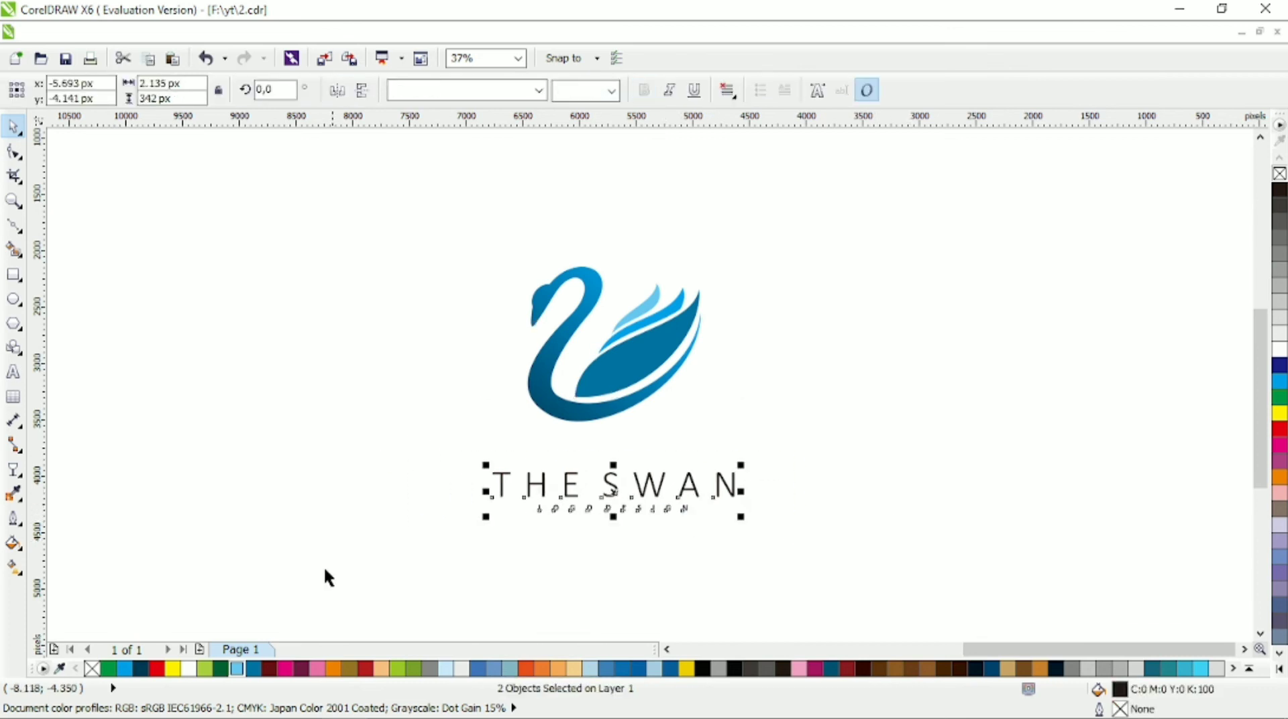
key("Escape")
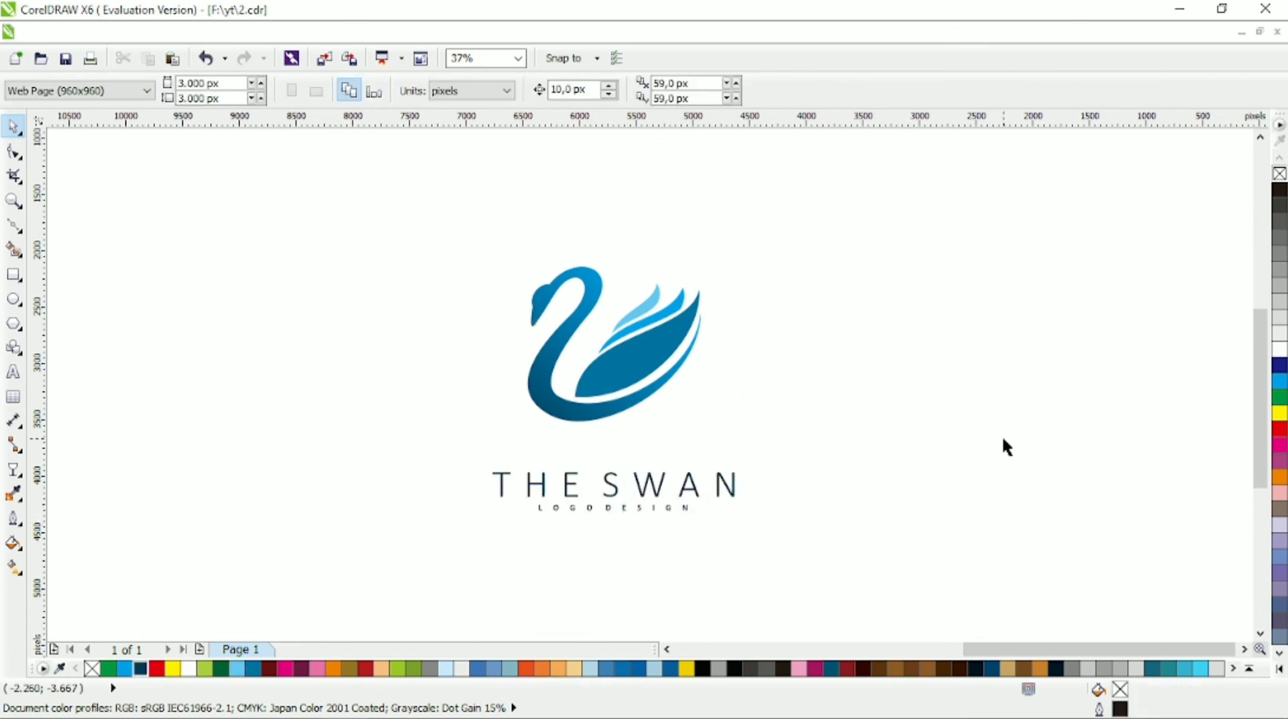